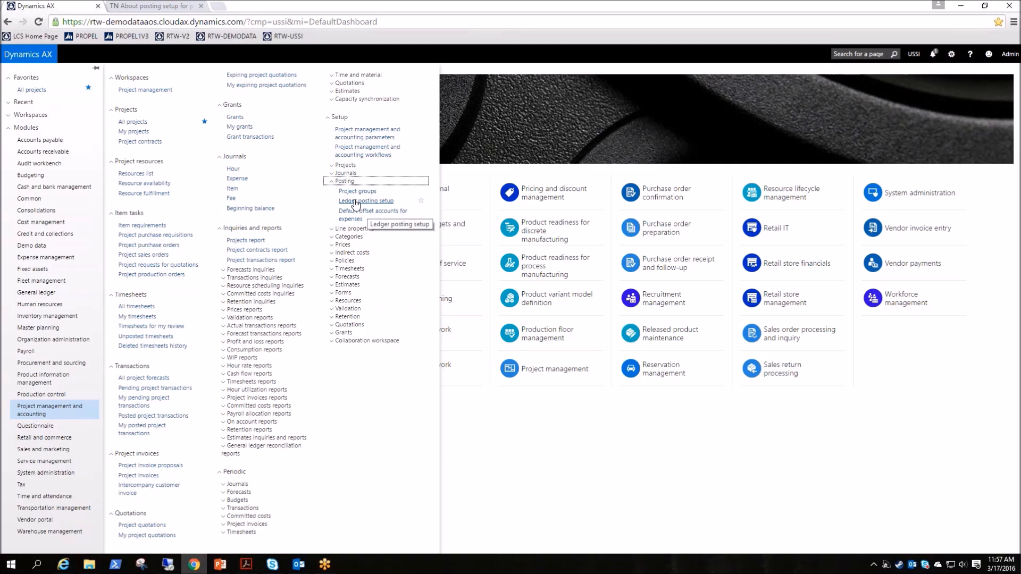
Step: Open the project Ledger posting setup and review the available ledger account types for cost accounts
left_click(355, 202)
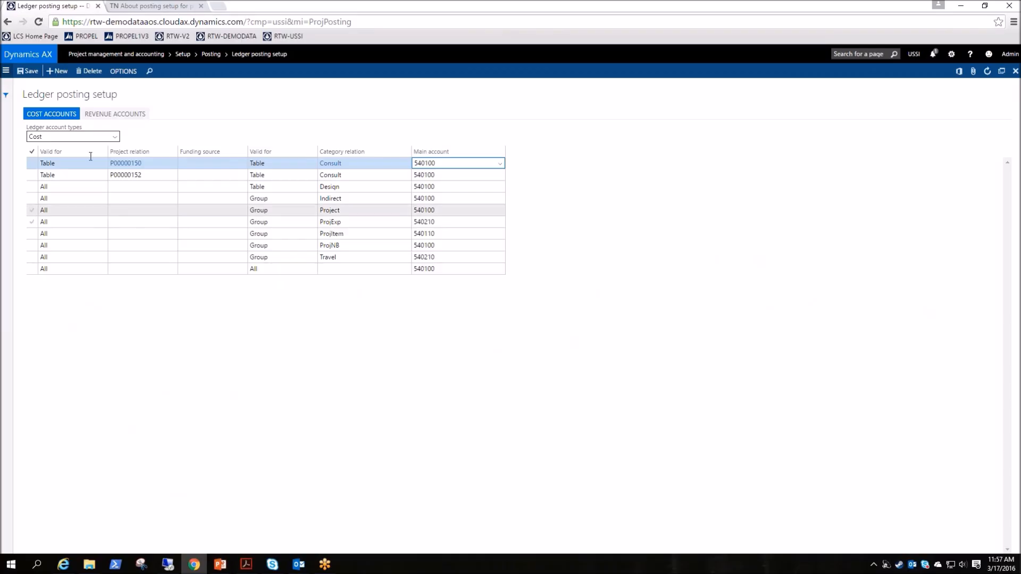
left_click(114, 137)
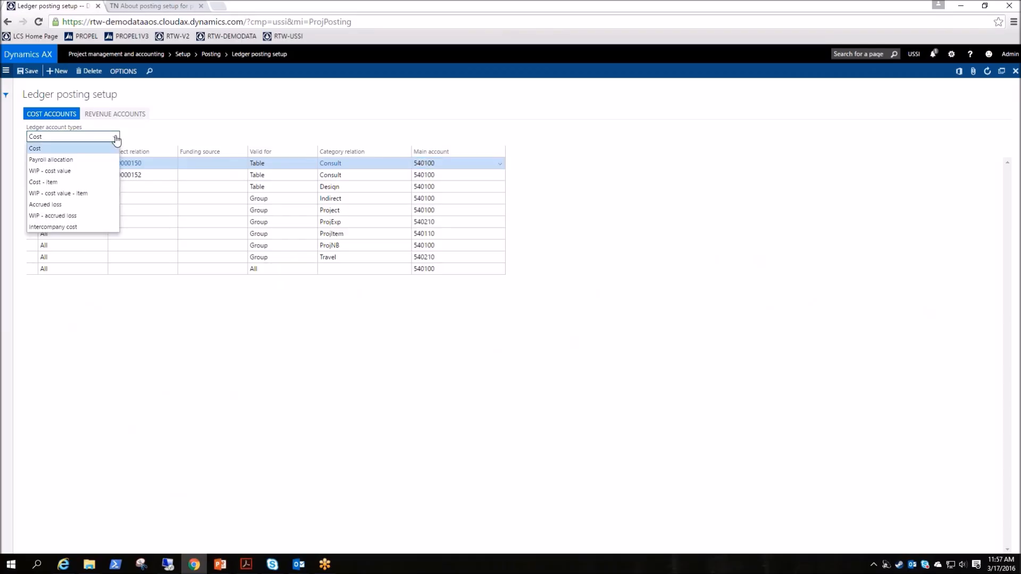
left_click(116, 140)
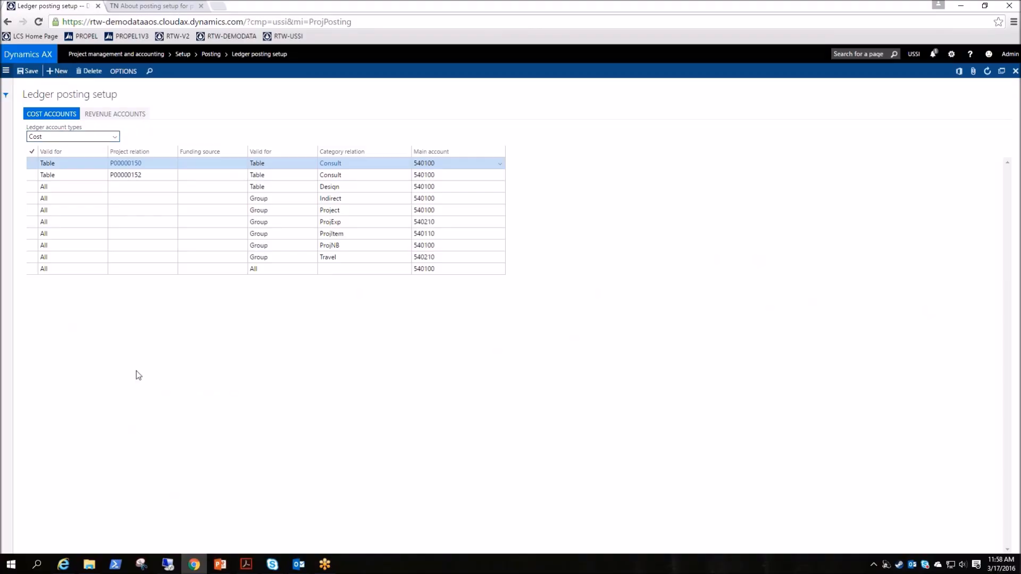
Step: Add a Cost posting line for all projects, with category validity set to Table and category relation Administration
key("alt+n")
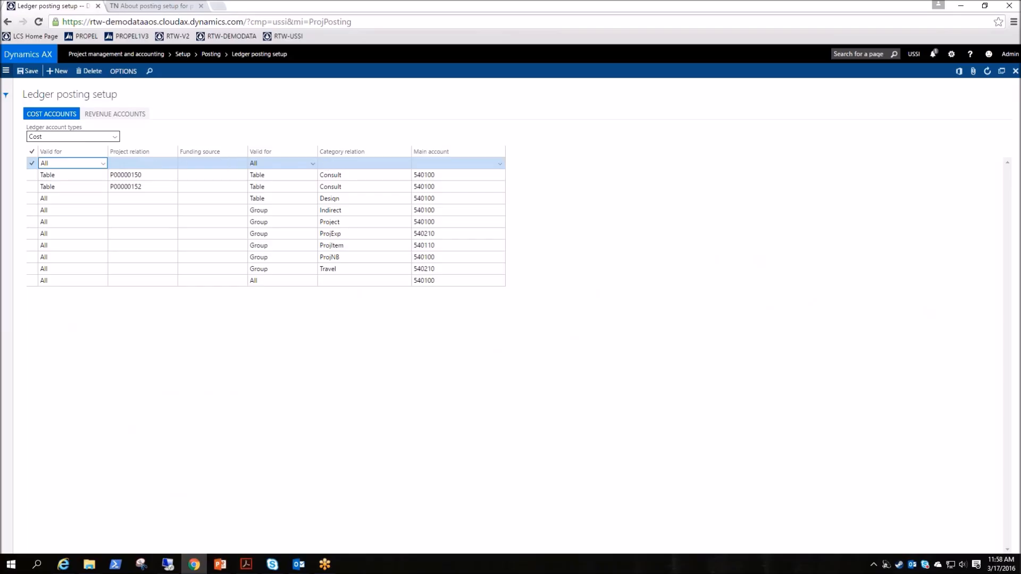
left_click(282, 163)
left_click(273, 176)
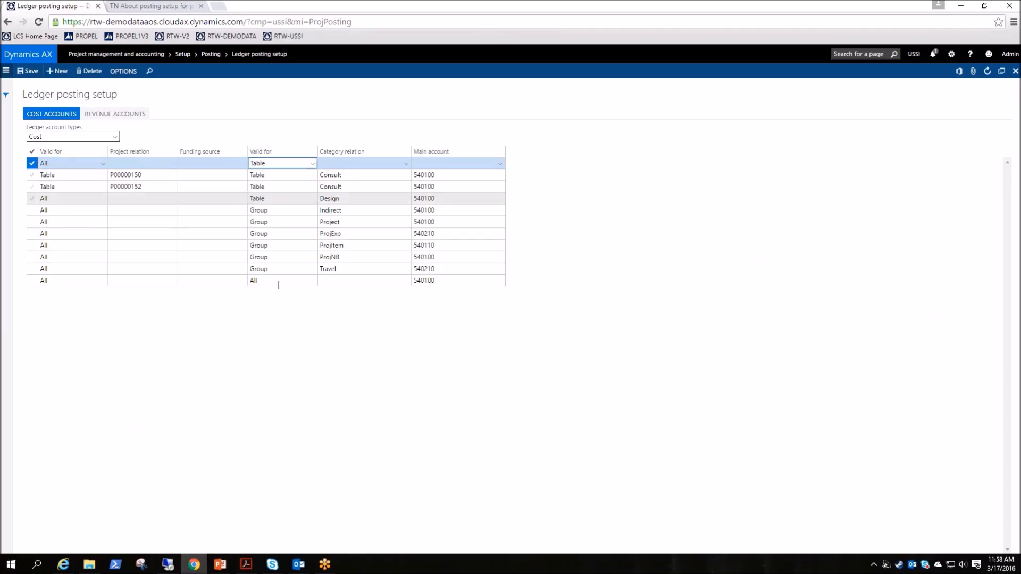
left_click(393, 163)
left_click(406, 164)
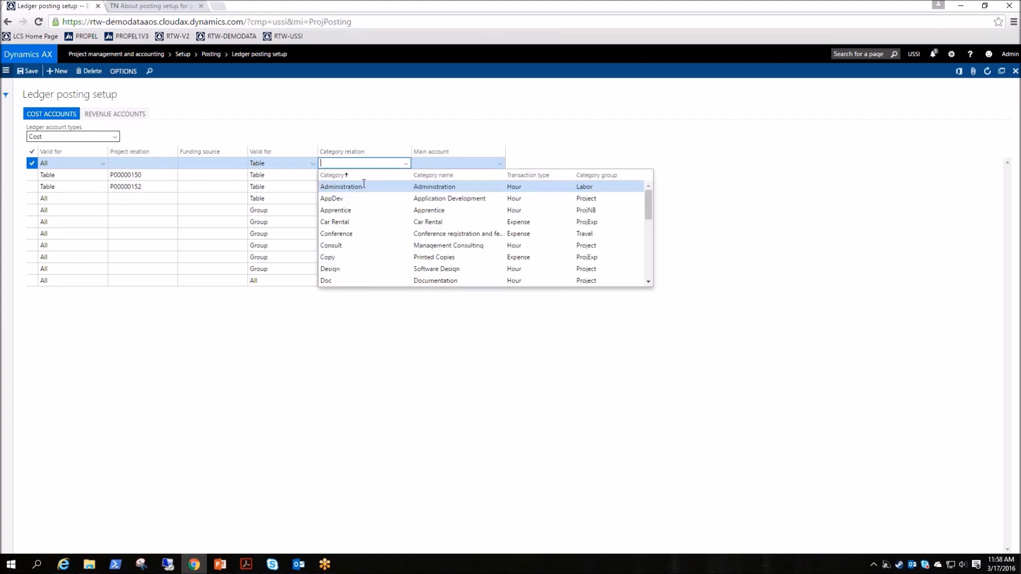
left_click(341, 187)
Step: Assign main account 510400 to the new Administration line under the Cost account type
left_click(484, 163)
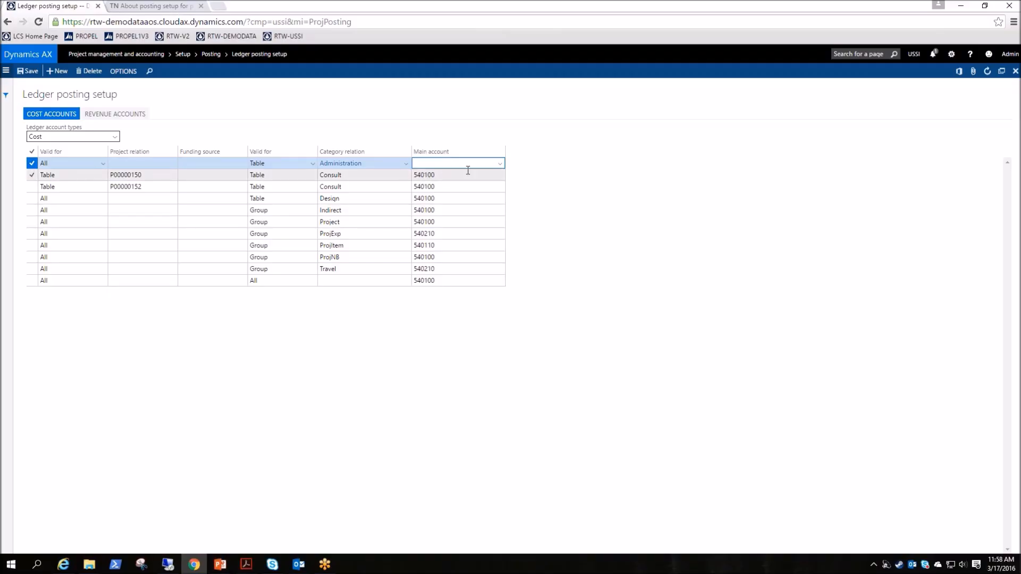
left_click(500, 165)
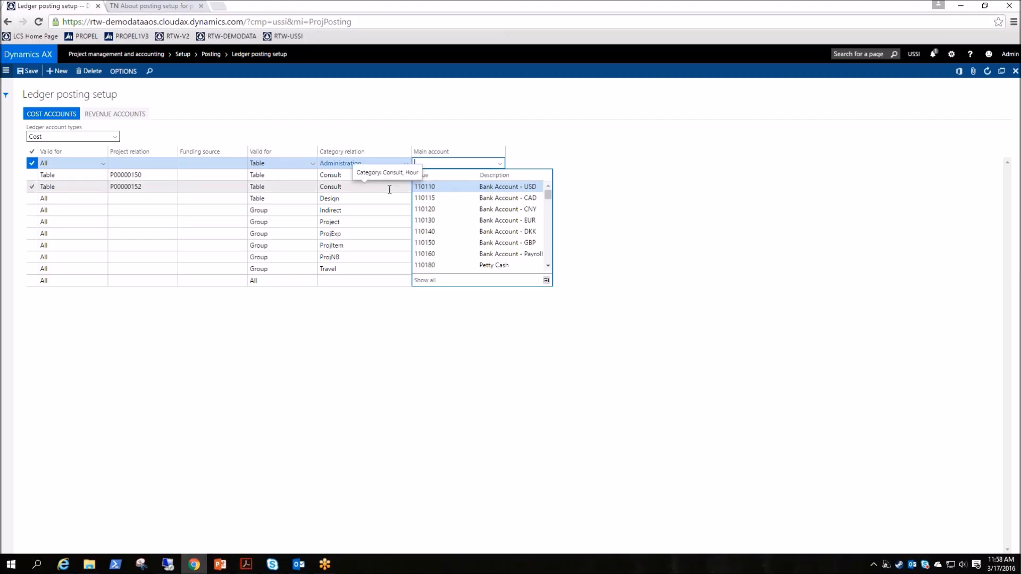
type("5")
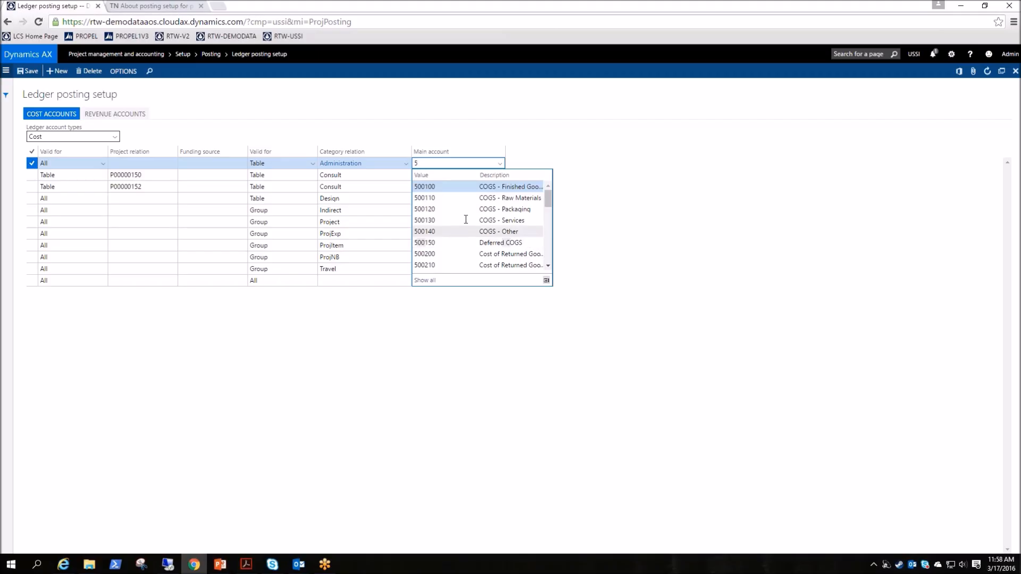
scroll(467, 215, "down", 1)
scroll(467, 213, "down", 3)
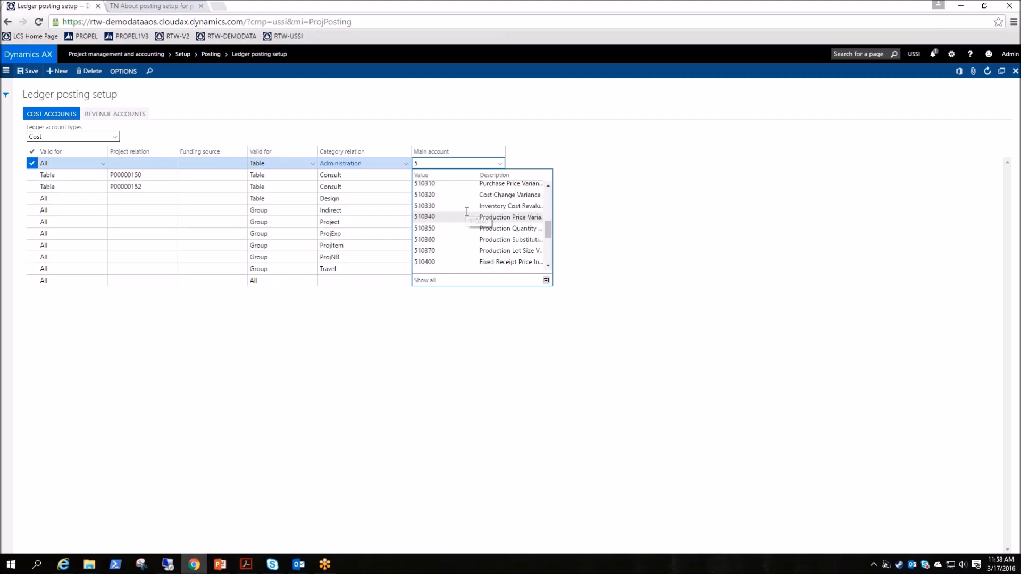
scroll(468, 214, "up", 2)
scroll(466, 213, "up", 2)
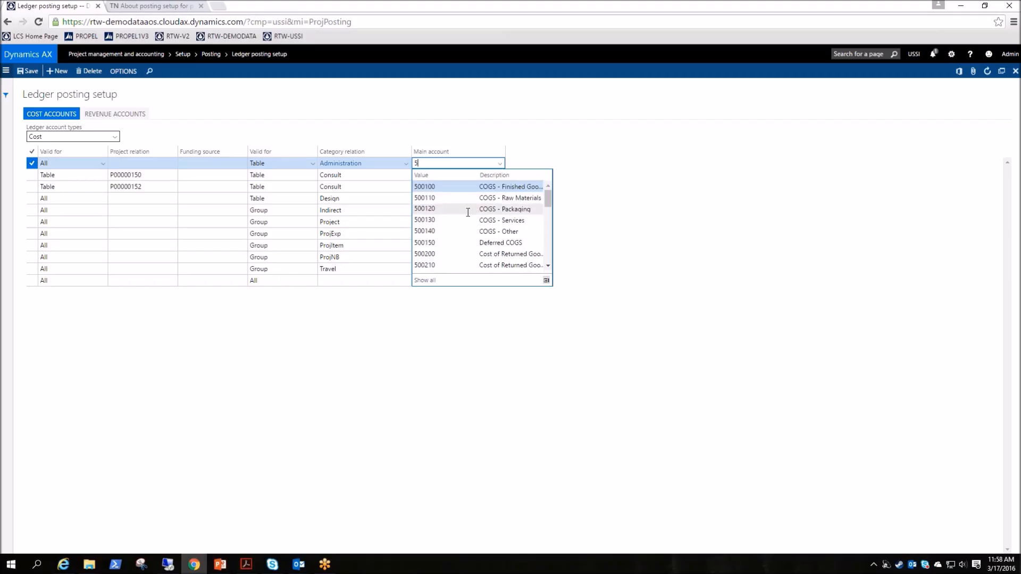
scroll(462, 218, "down", 3)
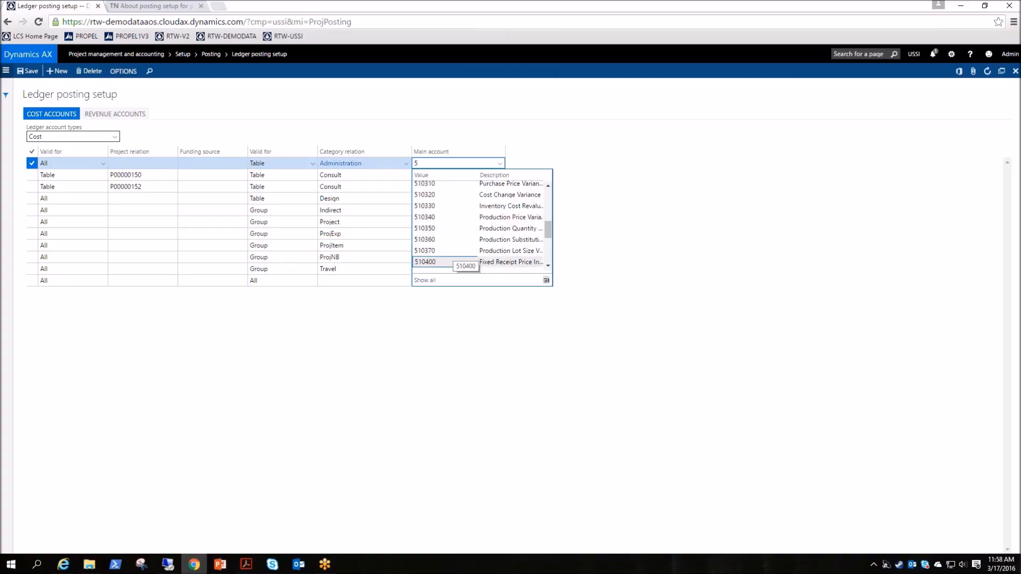
left_click(449, 261)
left_click(455, 164)
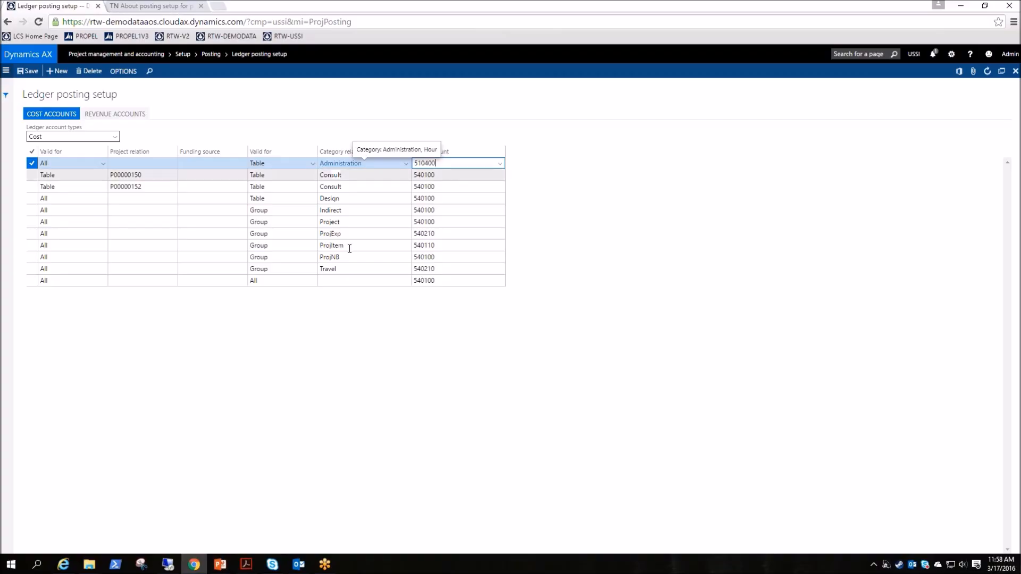
Step: Add a Payroll allocation posting line for all projects, with category validity Table and category relation Administration
left_click(116, 139)
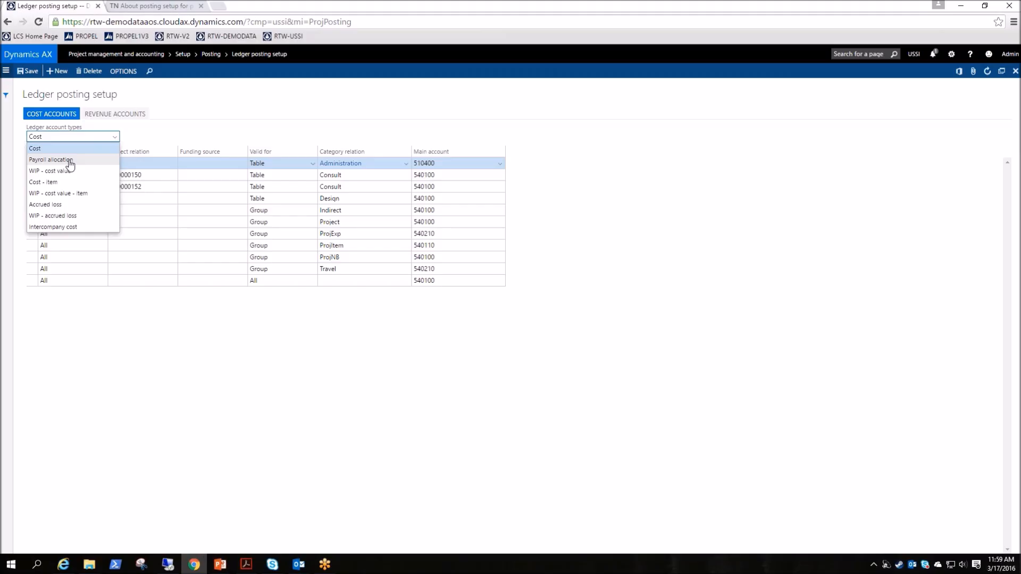
left_click(51, 160)
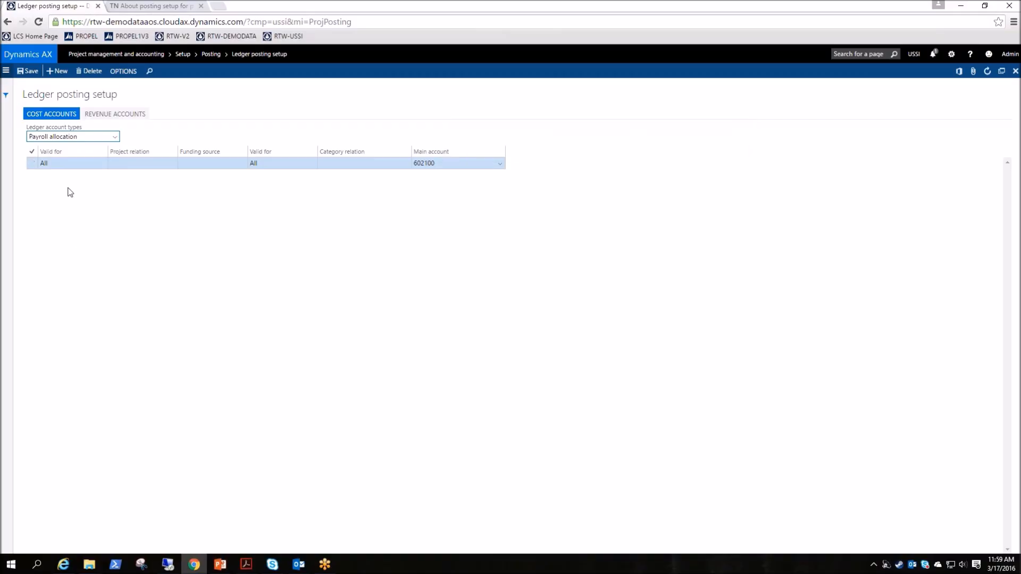
left_click(57, 70)
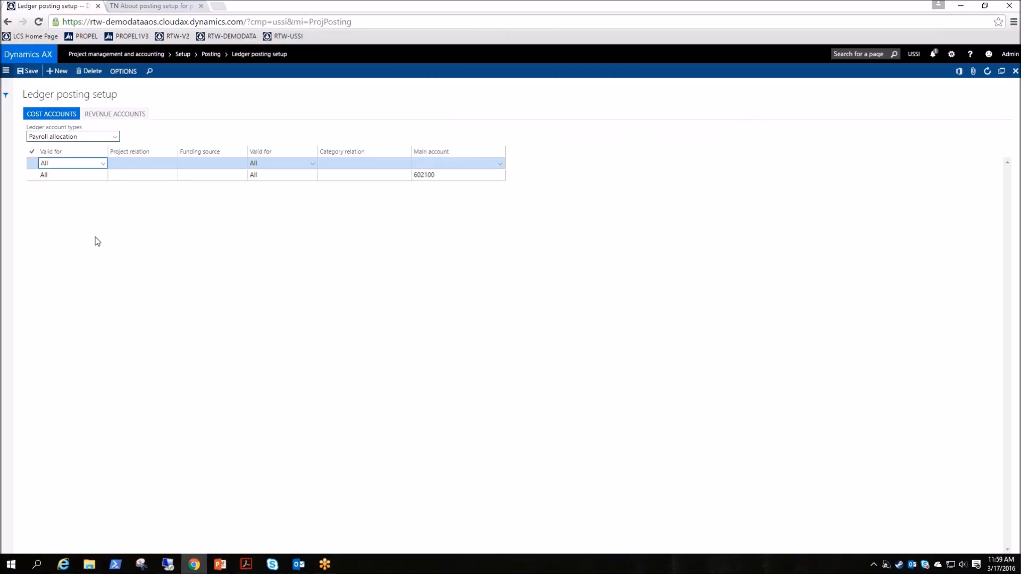
left_click(313, 164)
left_click(257, 175)
left_click(383, 163)
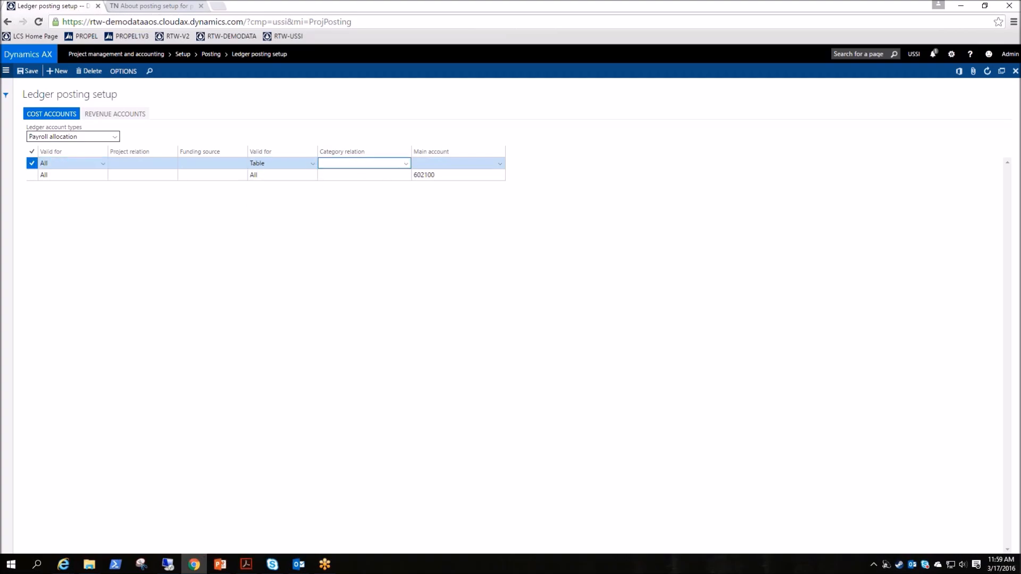
left_click(406, 165)
left_click(331, 186)
Step: Assign main account 602200 to the Administration line under Payroll allocation
left_click(415, 165)
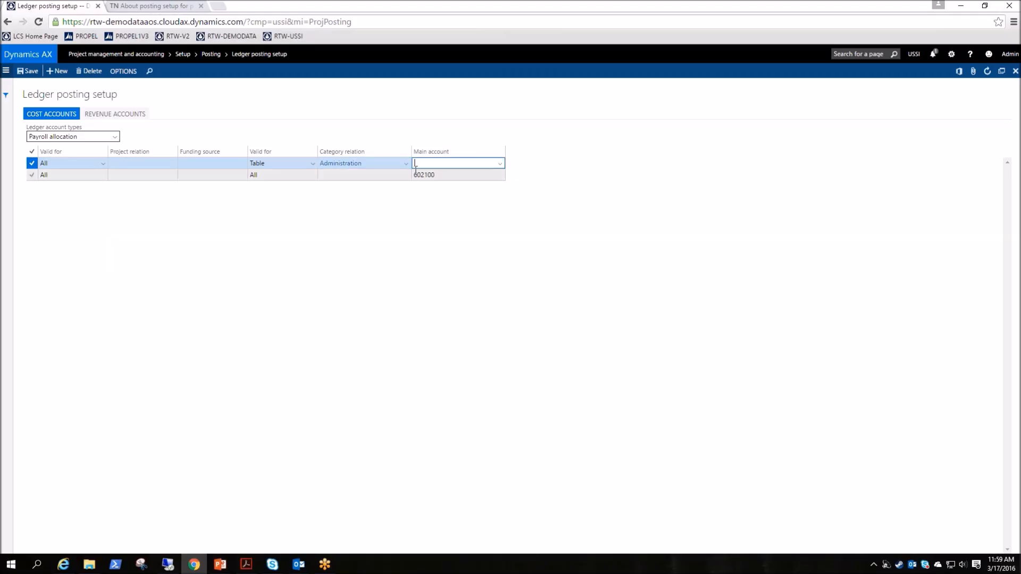
type("602")
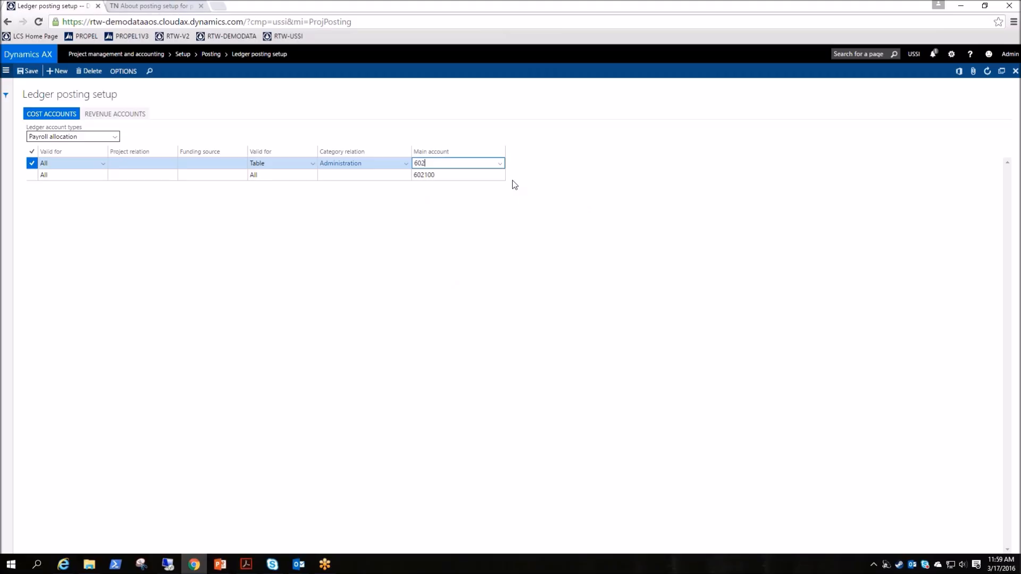
left_click(500, 163)
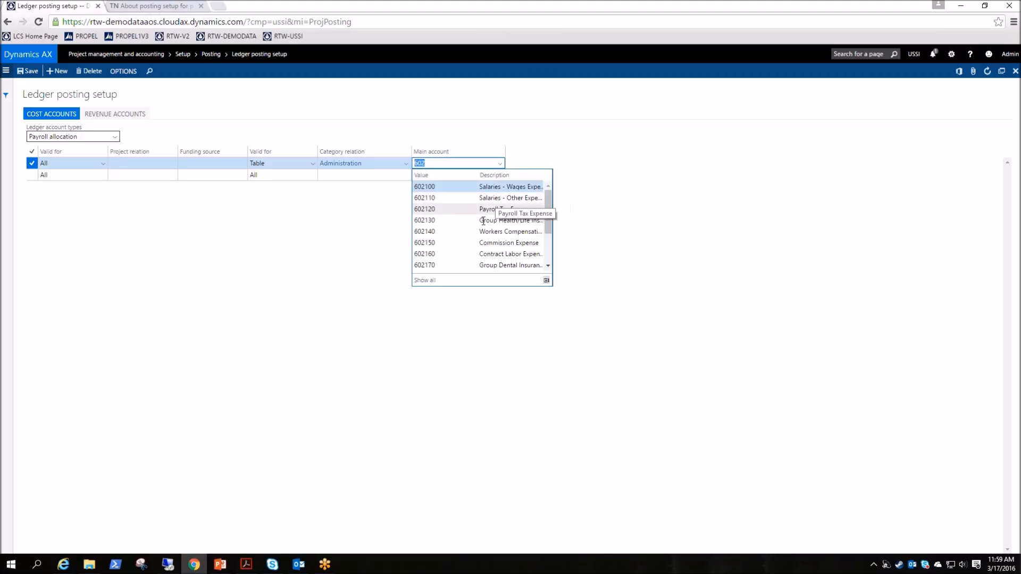
scroll(476, 242, "down", 2)
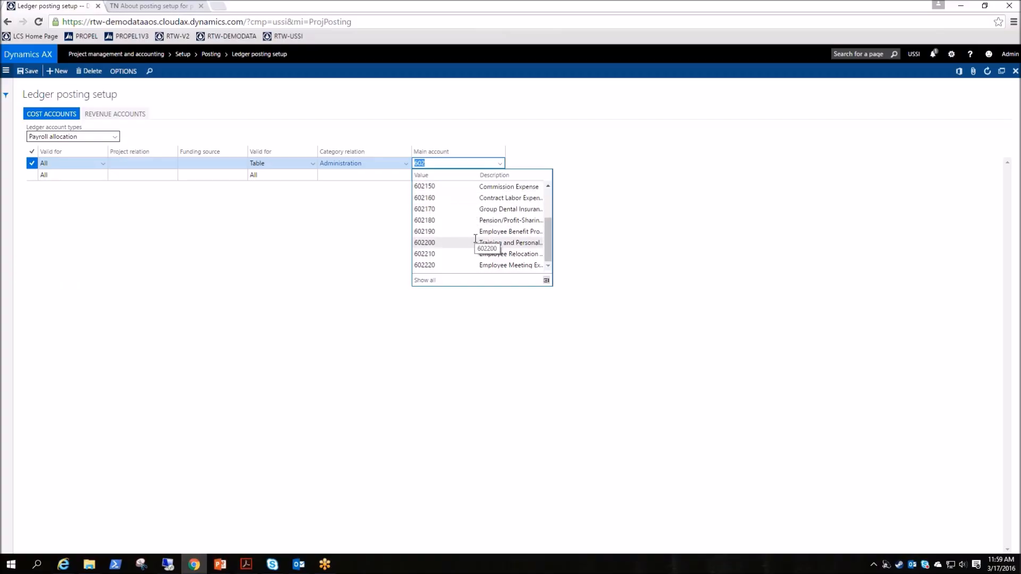
left_click(462, 245)
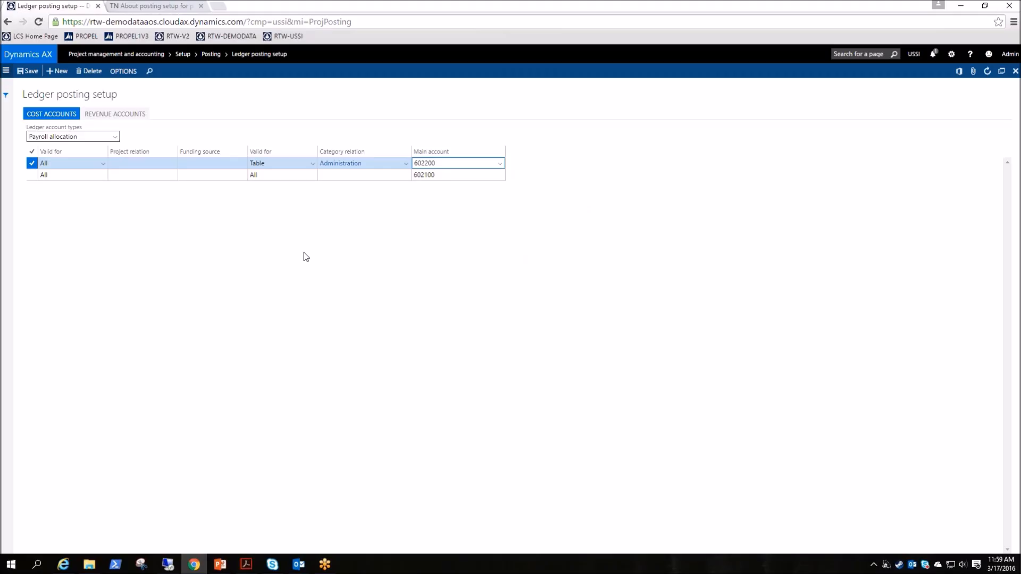
left_click(229, 259)
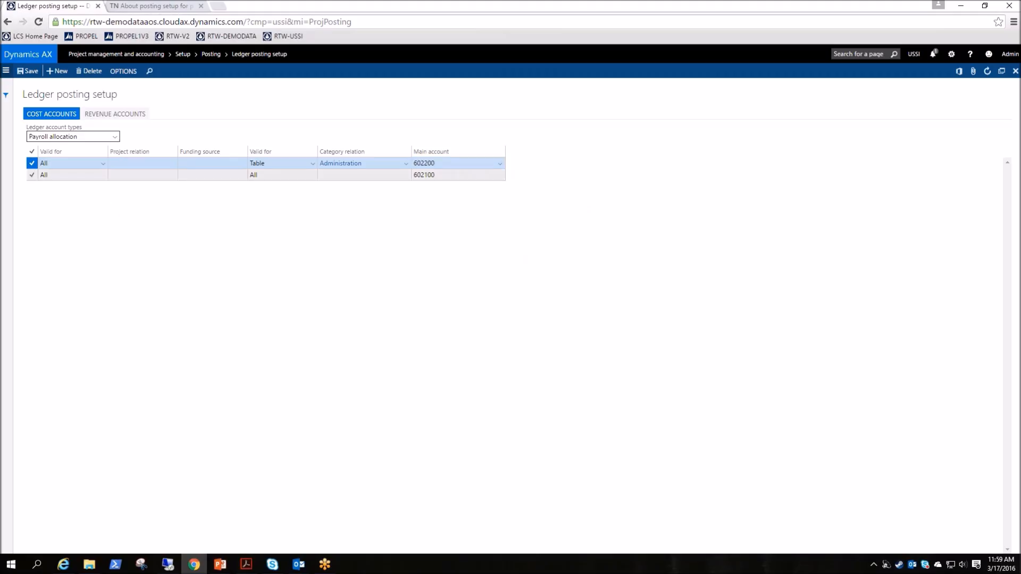
Step: Add a WIP - cost value posting line for all projects, with category validity Table and category relation Administration
left_click(115, 140)
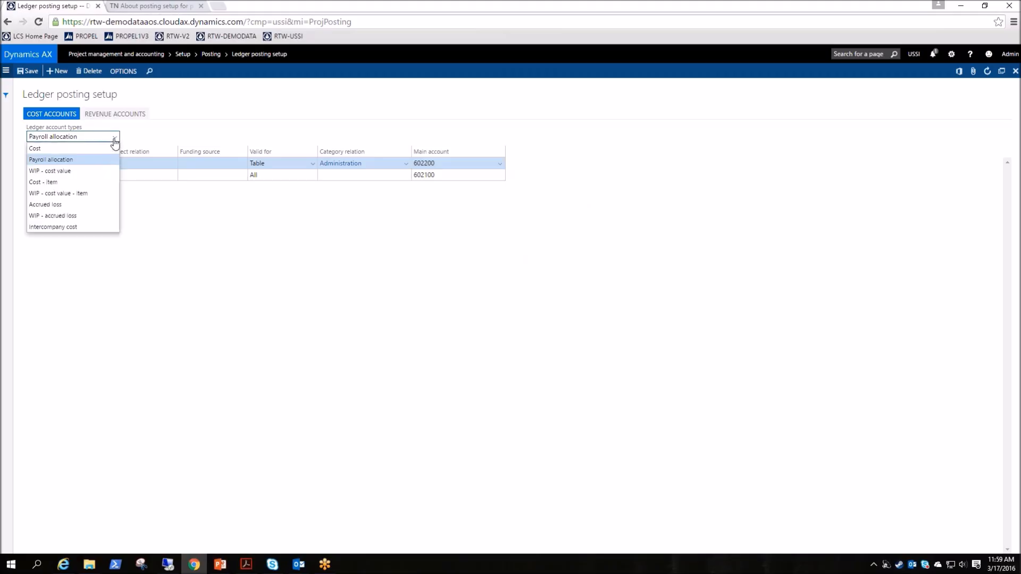
left_click(48, 171)
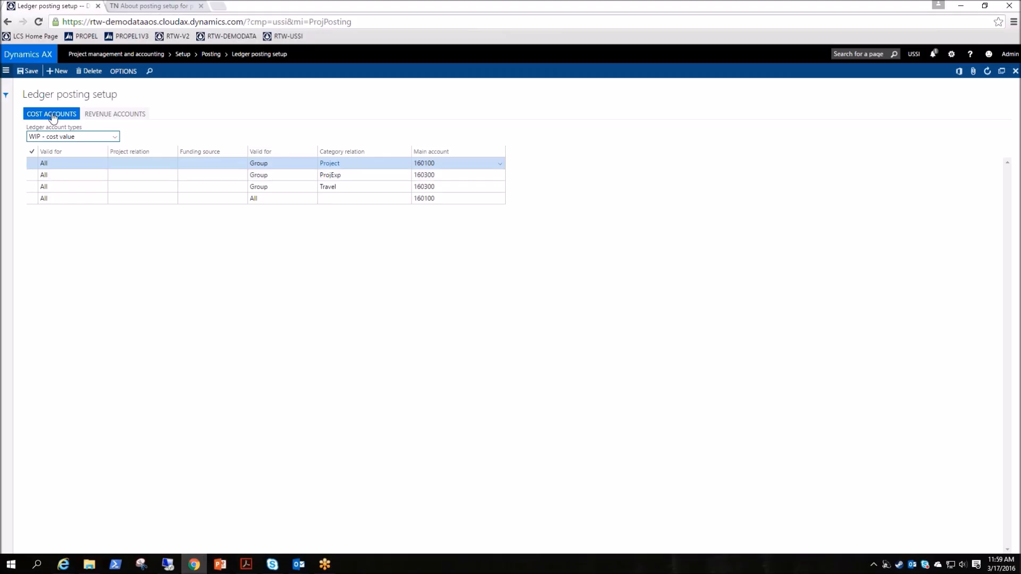
left_click(57, 70)
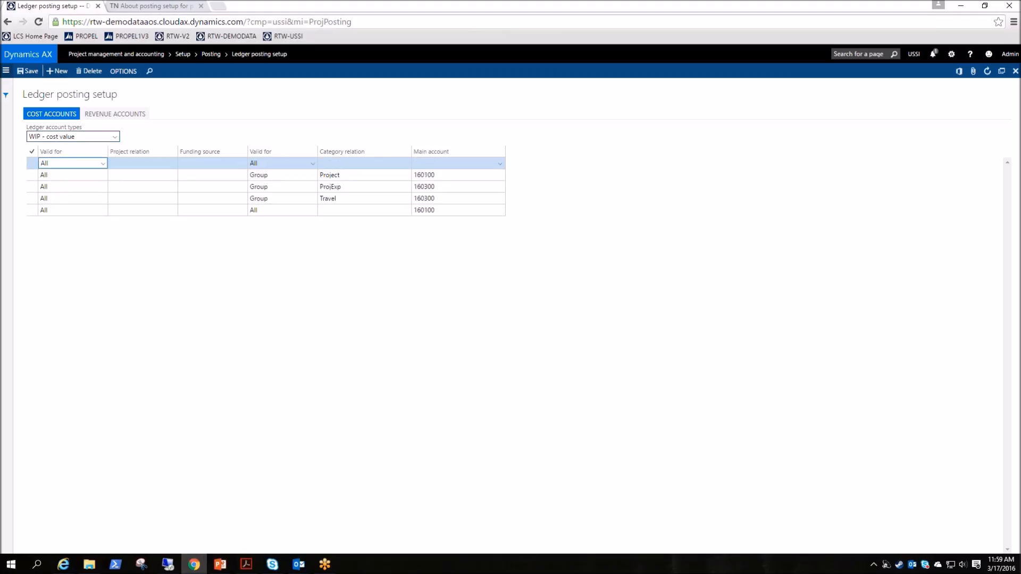
left_click(102, 164)
left_click(235, 164)
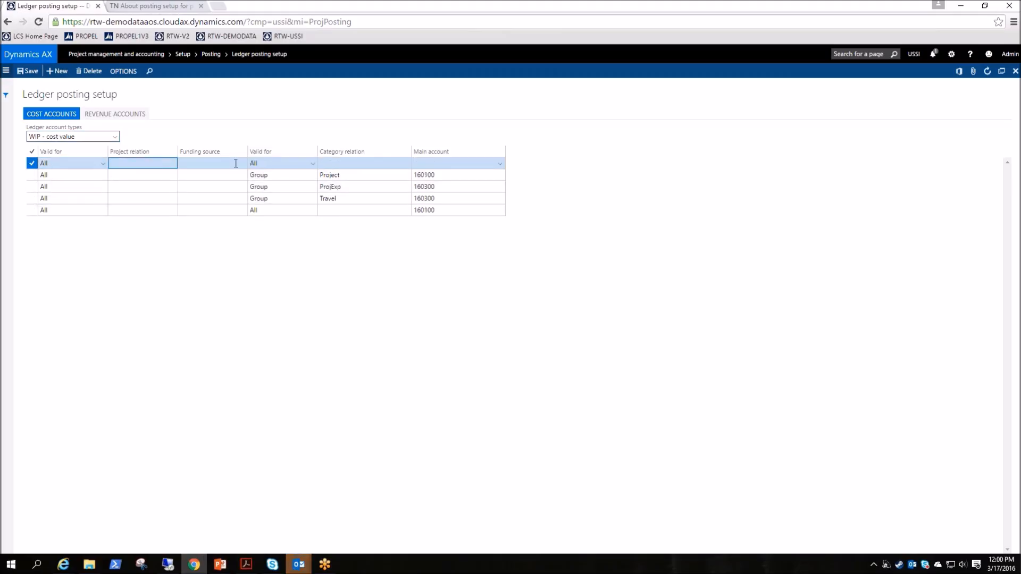
left_click(312, 163)
left_click(258, 175)
left_click(406, 164)
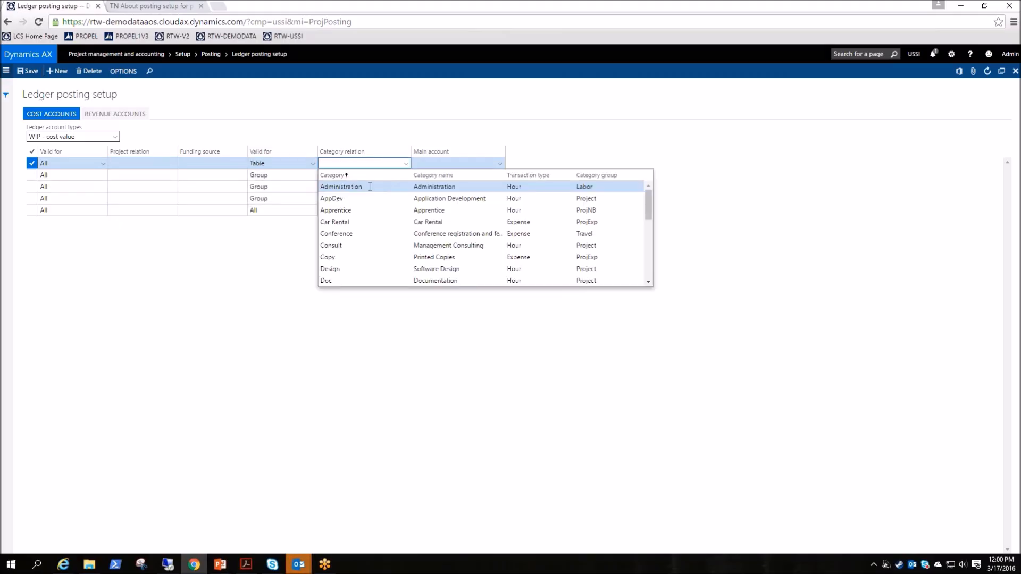
left_click(370, 187)
Step: Assign main account 160500 to the Administration line under WIP - cost value
left_click(473, 163)
type("160")
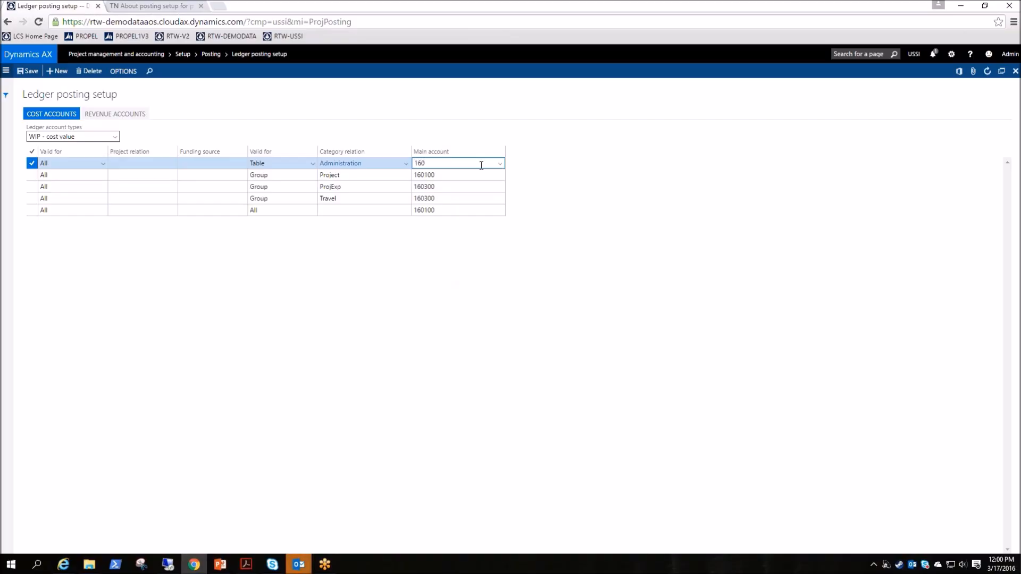
left_click(499, 164)
left_click(436, 231)
left_click(142, 186)
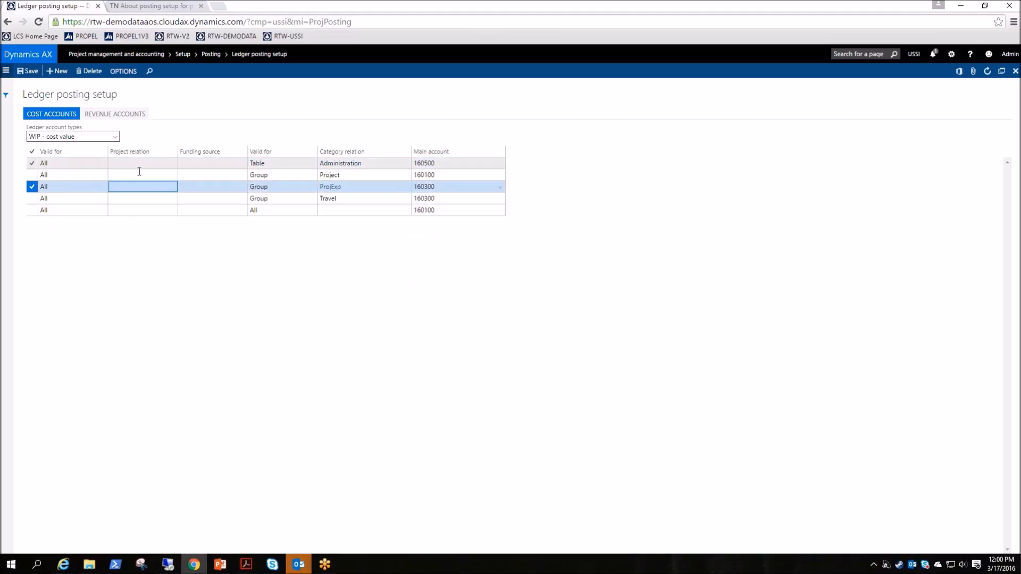
left_click(162, 164)
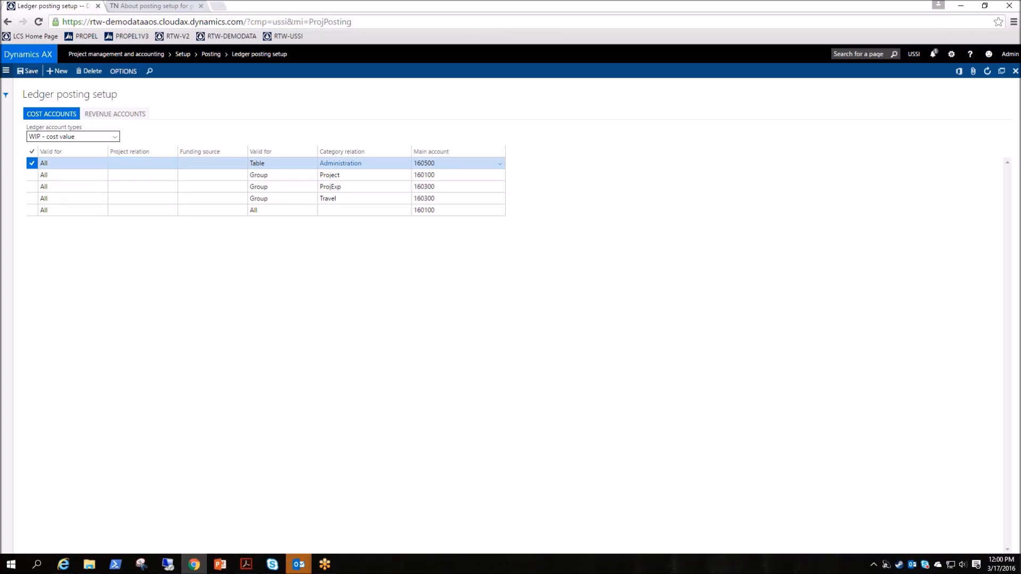
Step: Create a time and material project named P&L Test with project group SimpleTM and the City Manufacturing project contract 00000001
left_click(6, 70)
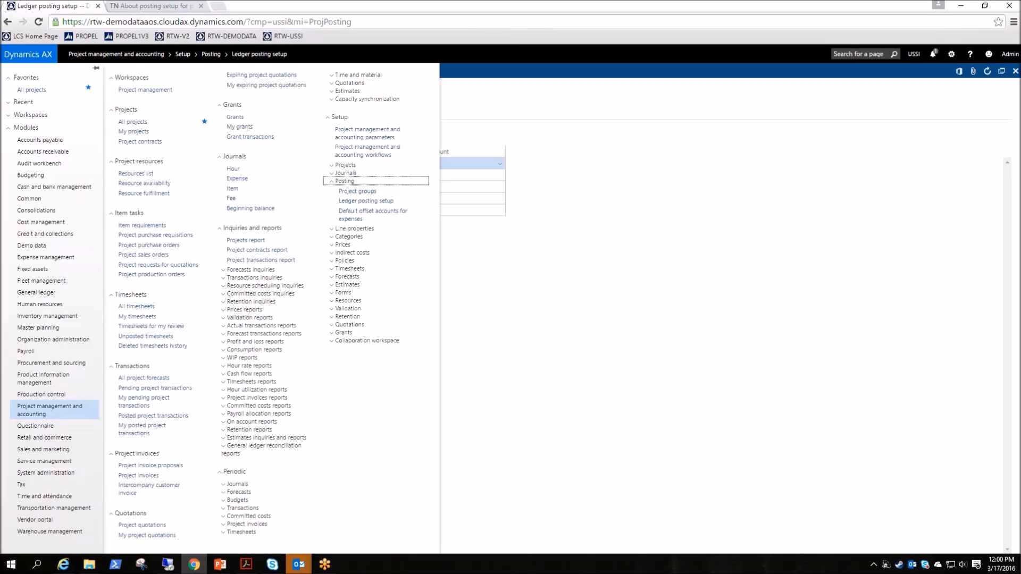
left_click(133, 122)
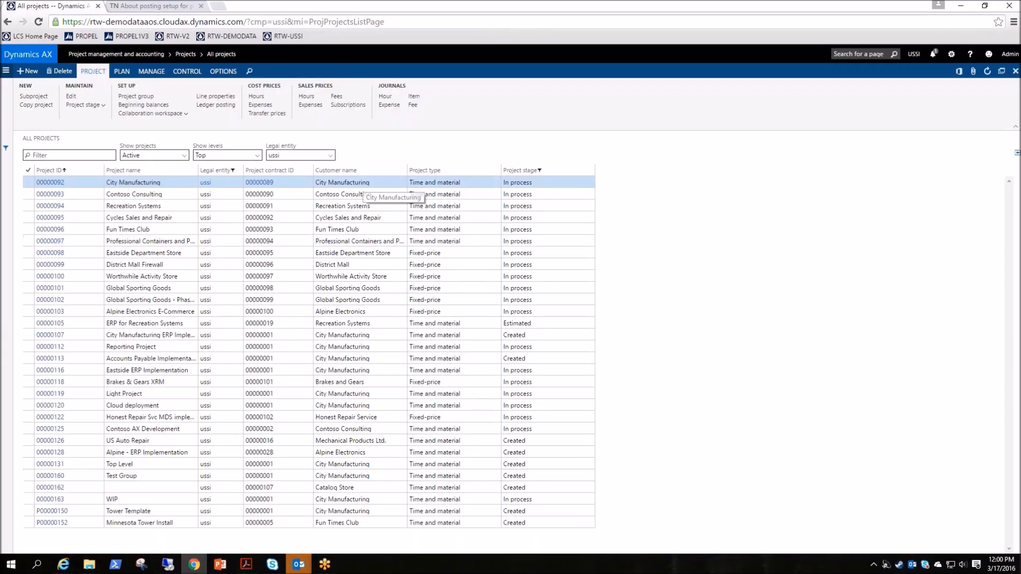
left_click(31, 72)
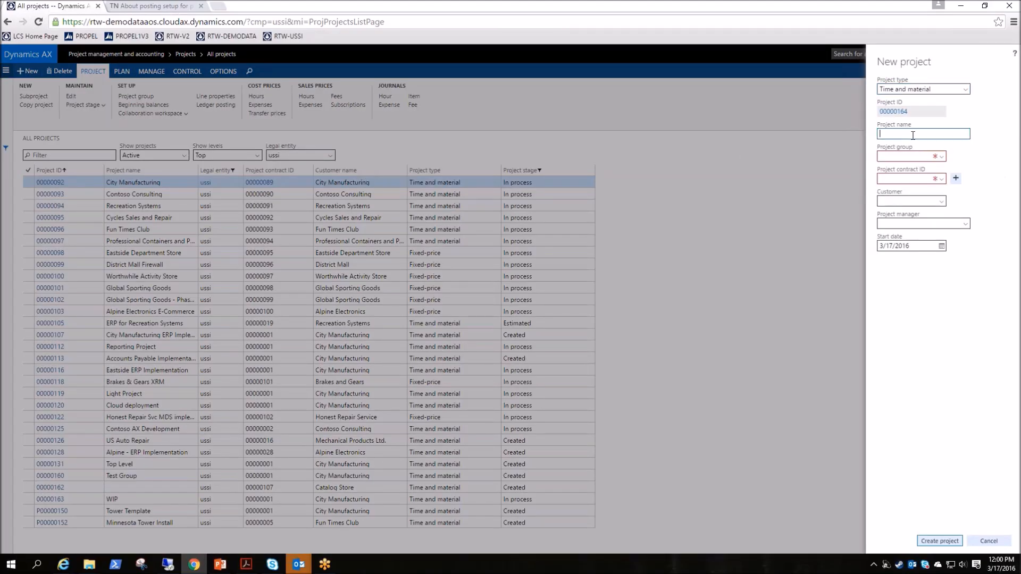
type("P&L Test")
key("Tab")
left_click(940, 156)
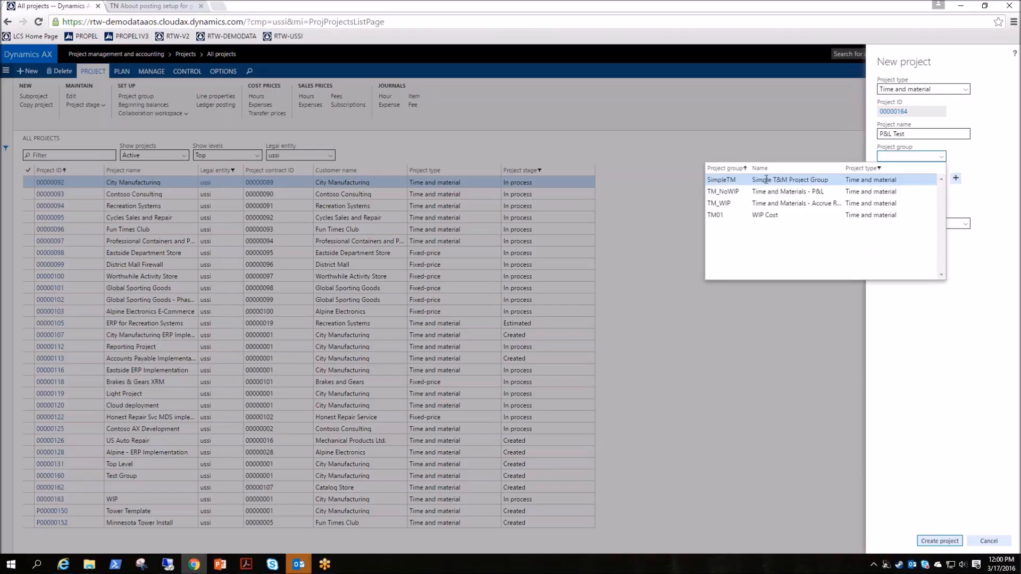
left_click(792, 180)
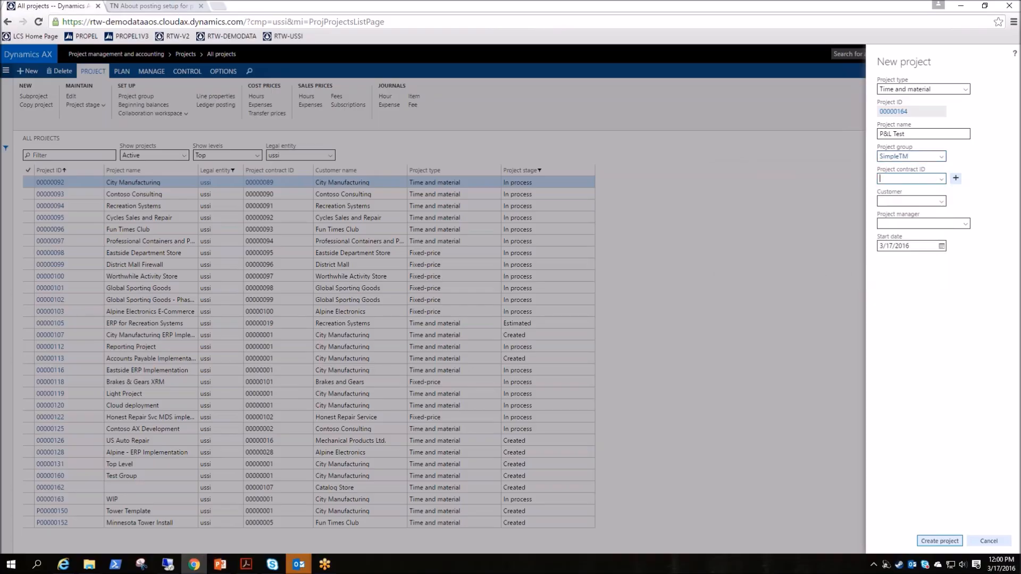
left_click(941, 179)
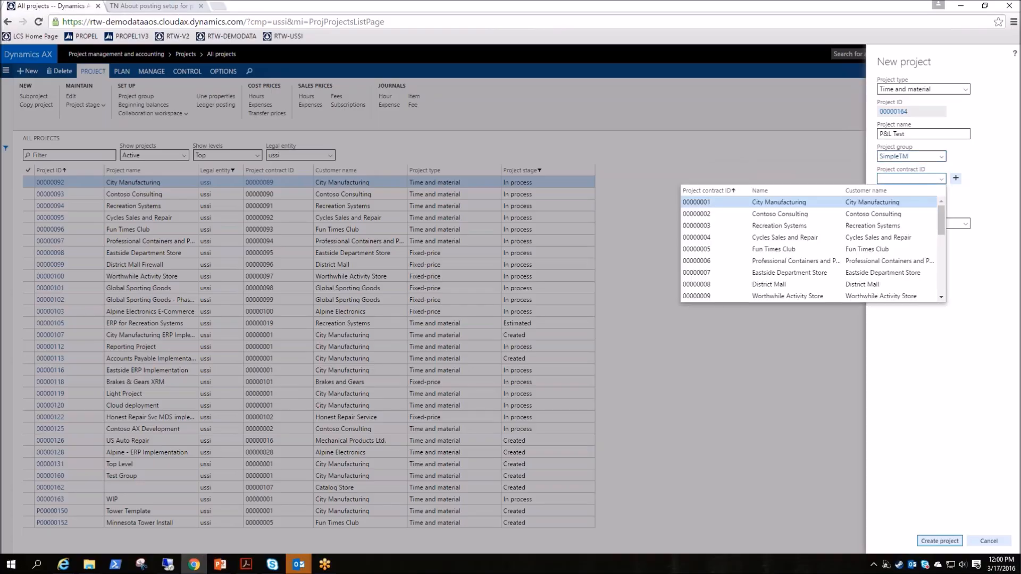
left_click(783, 203)
left_click(943, 541)
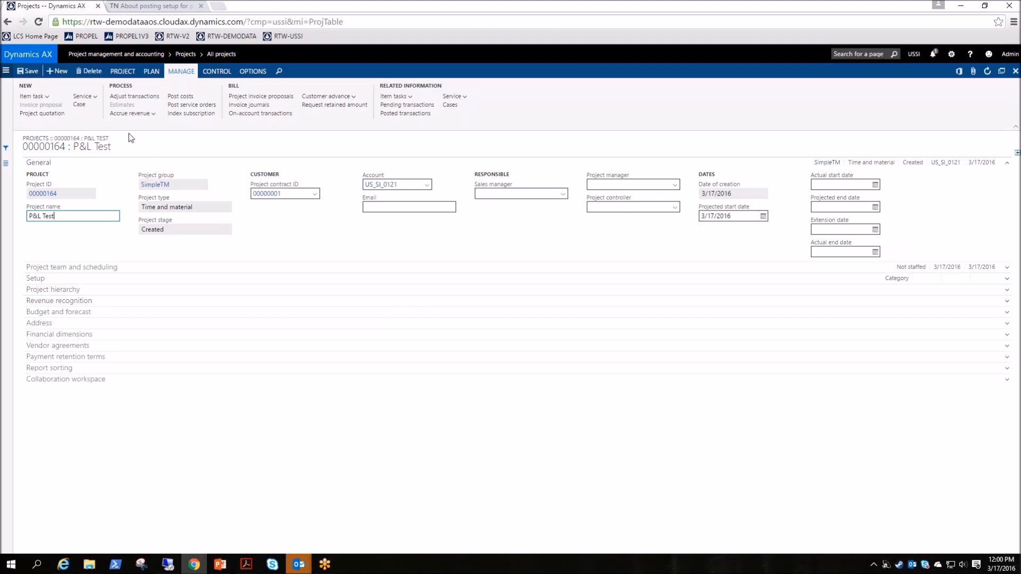
Step: Change the P&L Test project's stage to In process
left_click(122, 71)
left_click(39, 97)
left_click(33, 119)
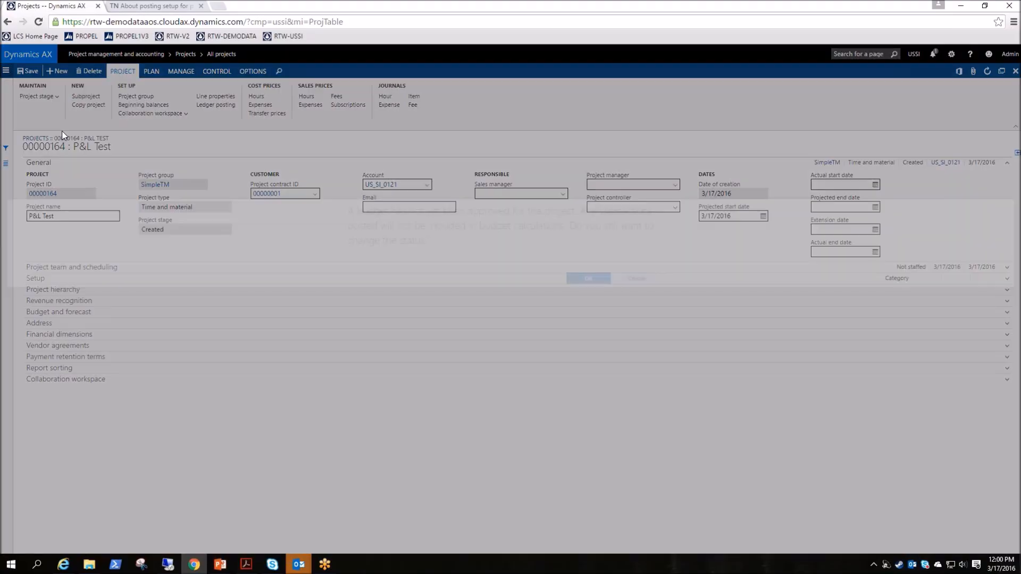
left_click(589, 275)
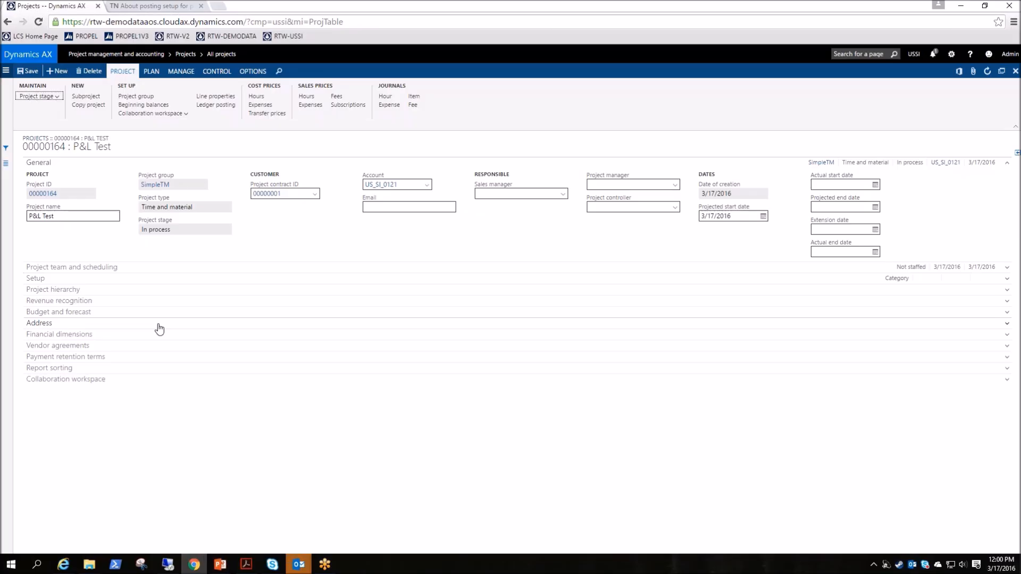
Step: Create an hour journal for the P&L Test project with a line for category Administration and 10 hours
left_click(385, 98)
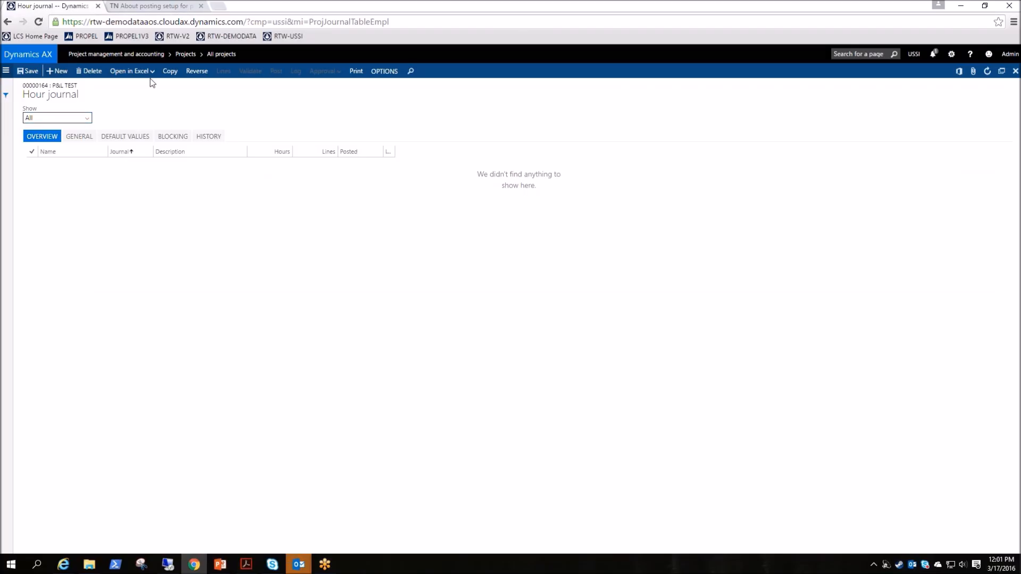
left_click(223, 70)
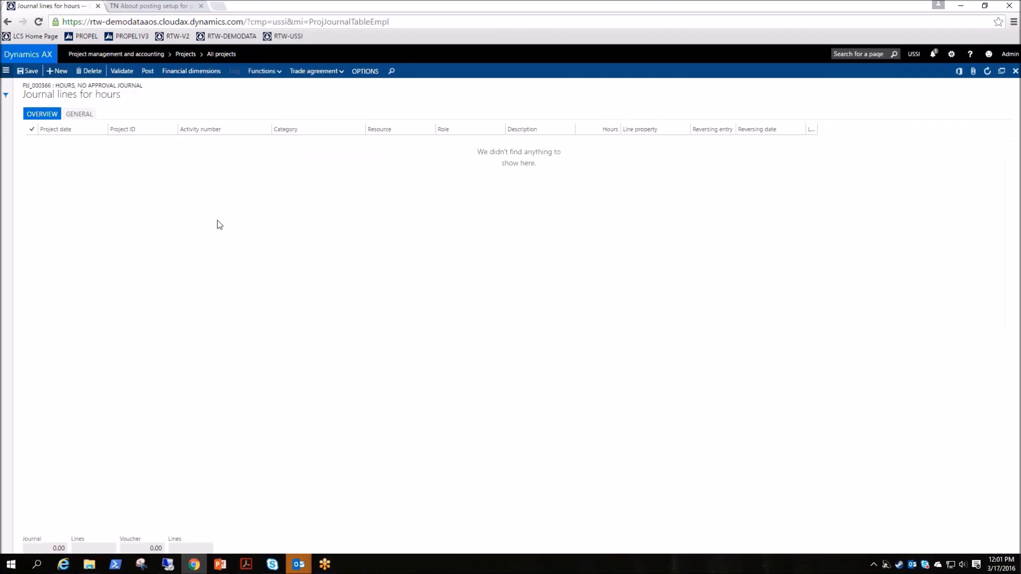
left_click(59, 72)
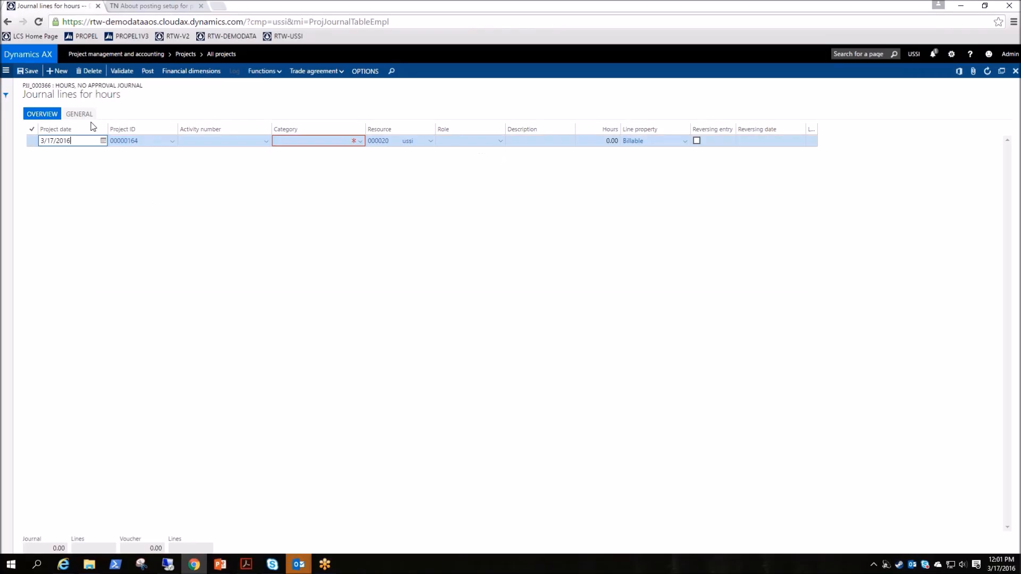
left_click(360, 141)
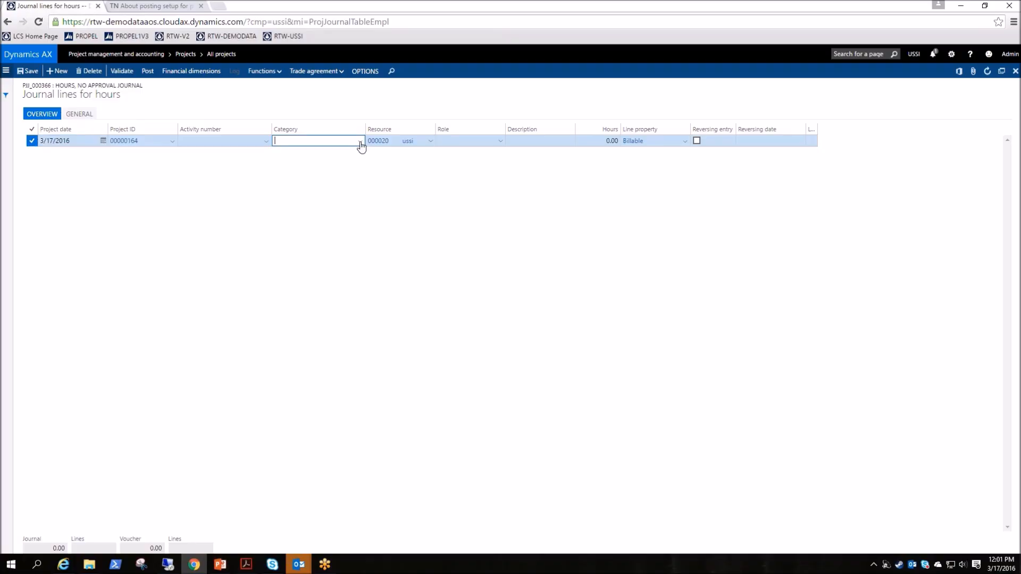
key("Return")
key("Tab")
key("Tab")
key("Tab")
key("Tab")
type("10")
key("Tab")
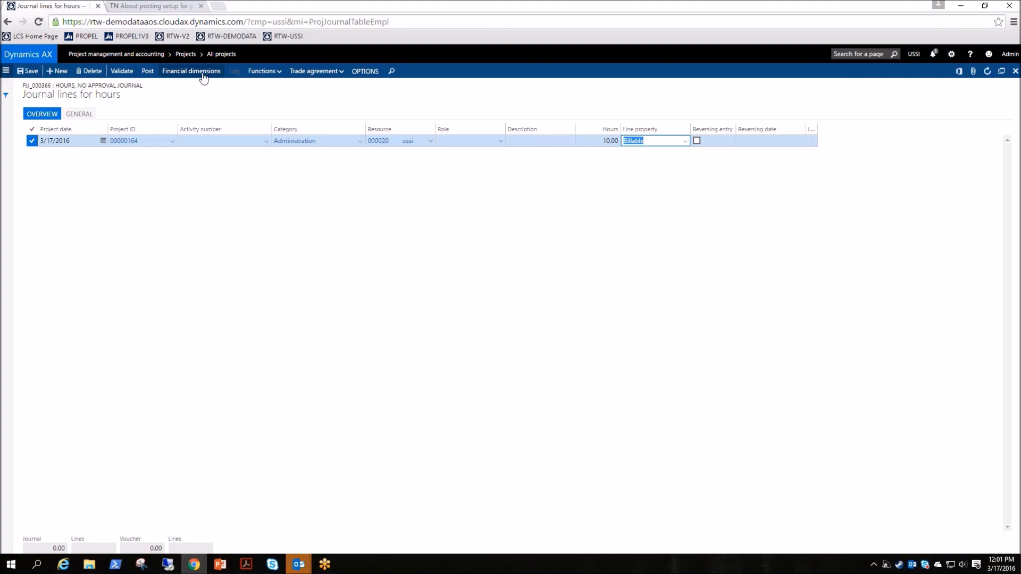
Step: Check the hour line's general details and post the hour journal
left_click(80, 114)
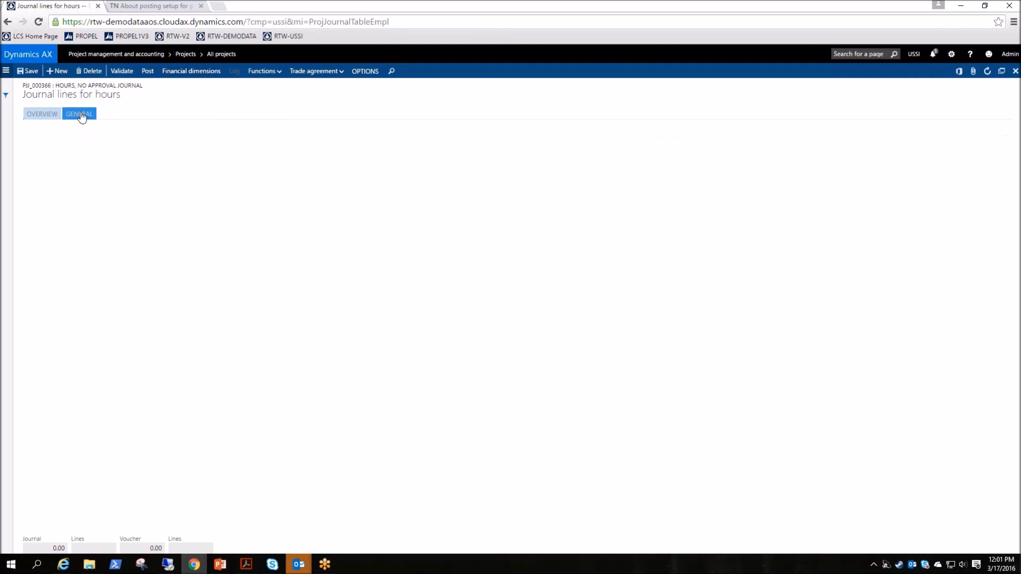
left_click(45, 115)
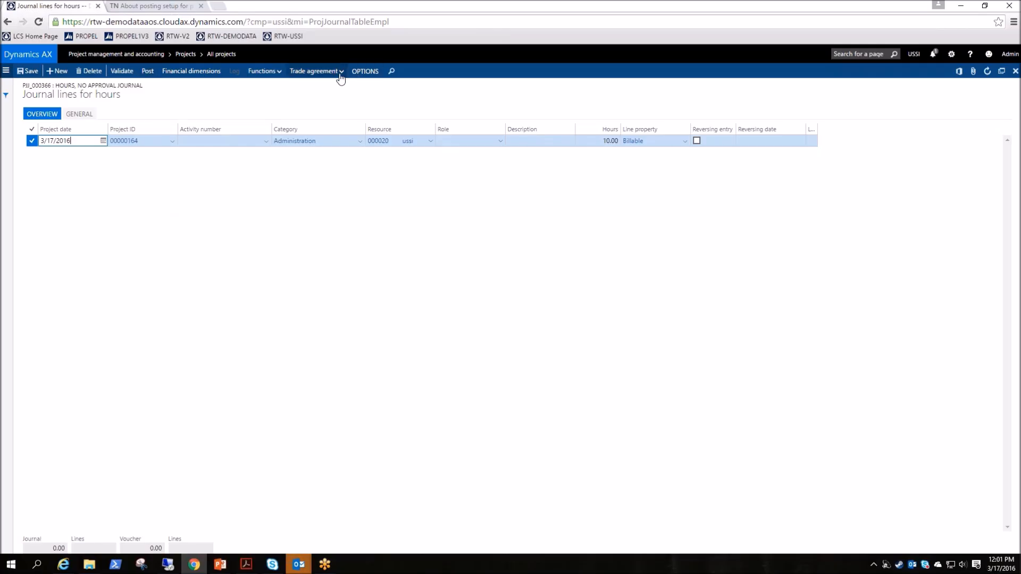
left_click(148, 71)
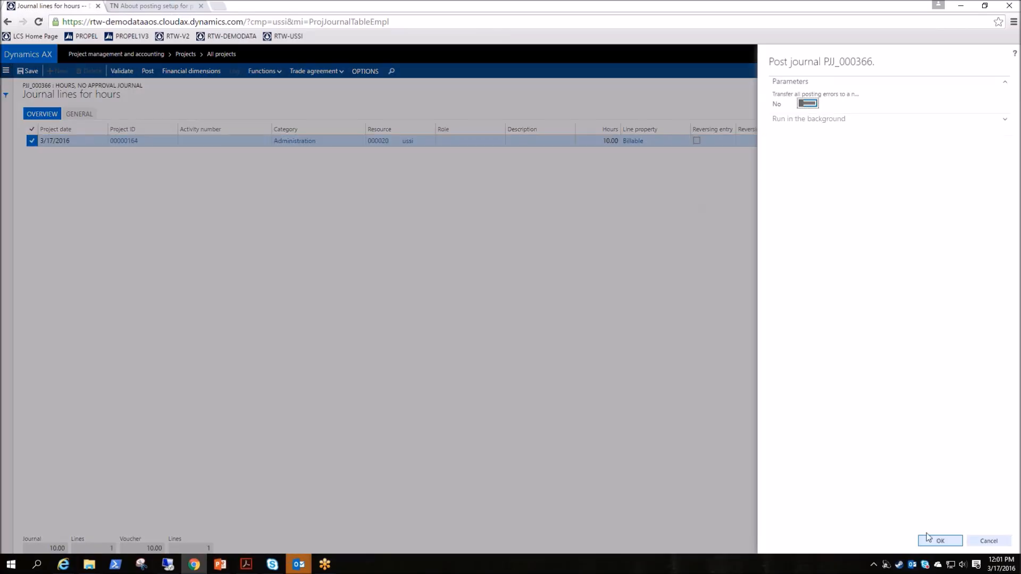
left_click(928, 539)
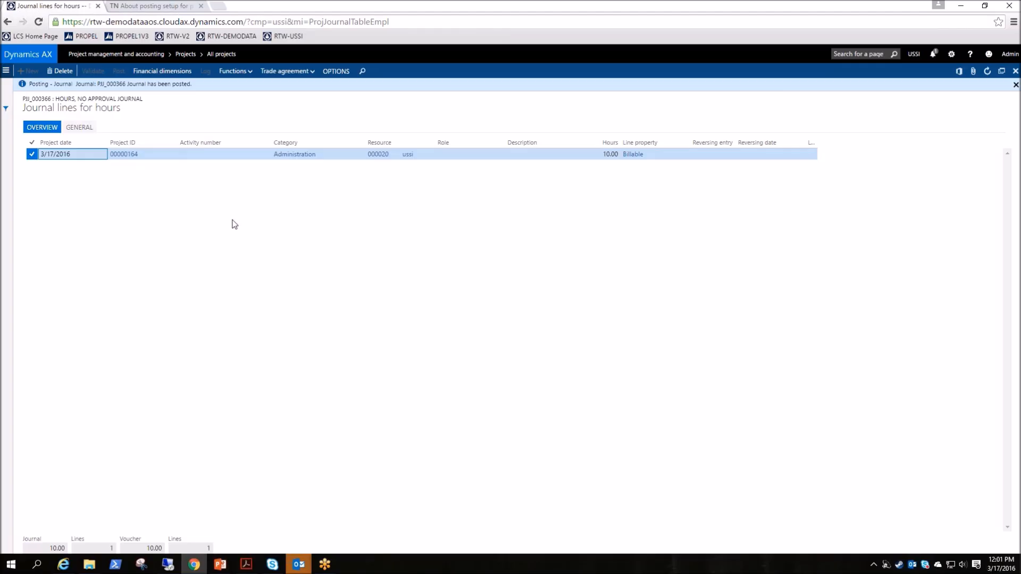
Step: View the voucher of the P&L Test project's posted Administration hour transaction
key("alt+Left")
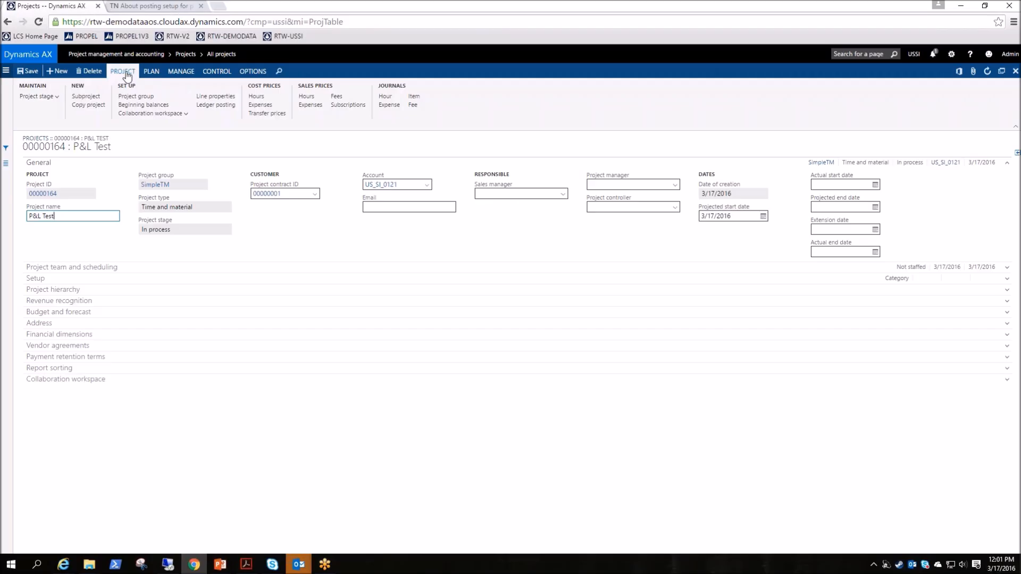
left_click(184, 73)
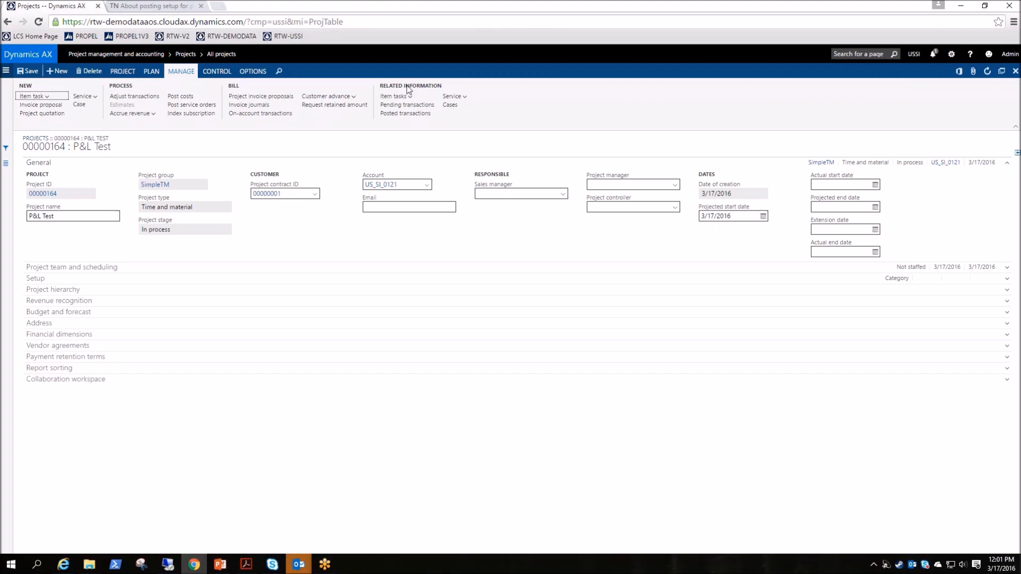
left_click(405, 114)
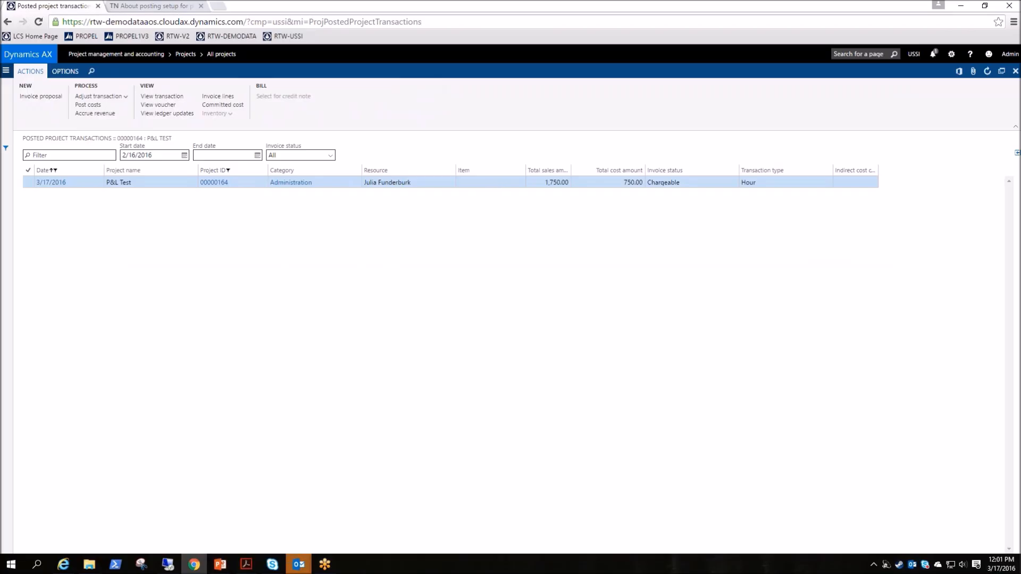
left_click(167, 106)
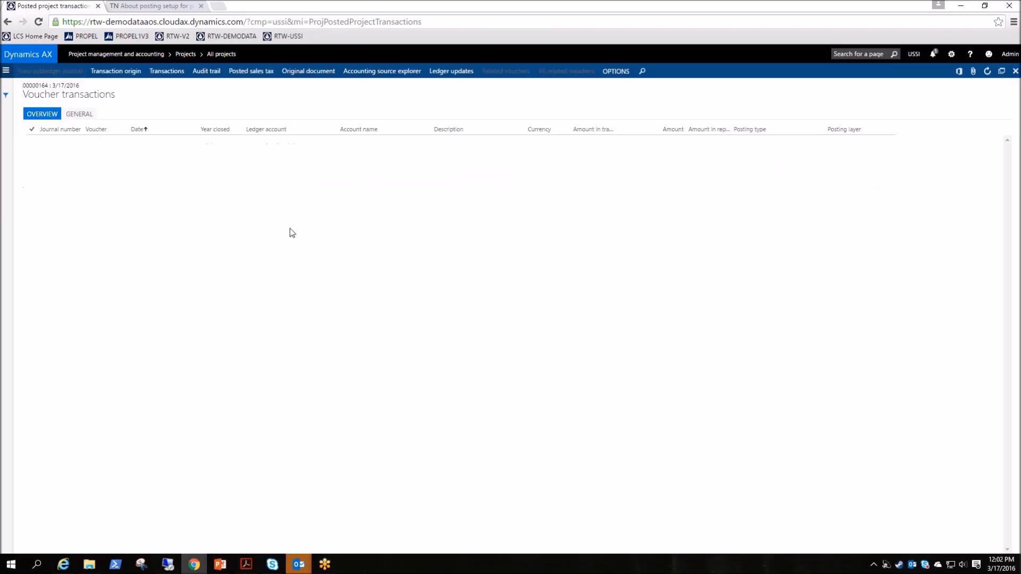
Step: Widen the Ledger account column and examine the ledger account and posting type of each voucher line
left_click_drag(337, 129, 423, 129)
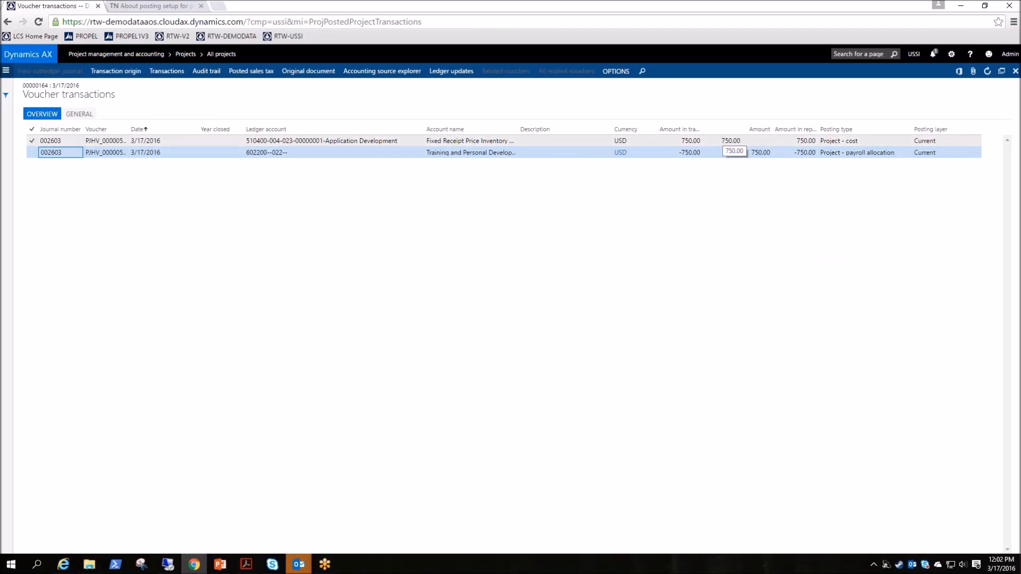
mouse_move(251, 142)
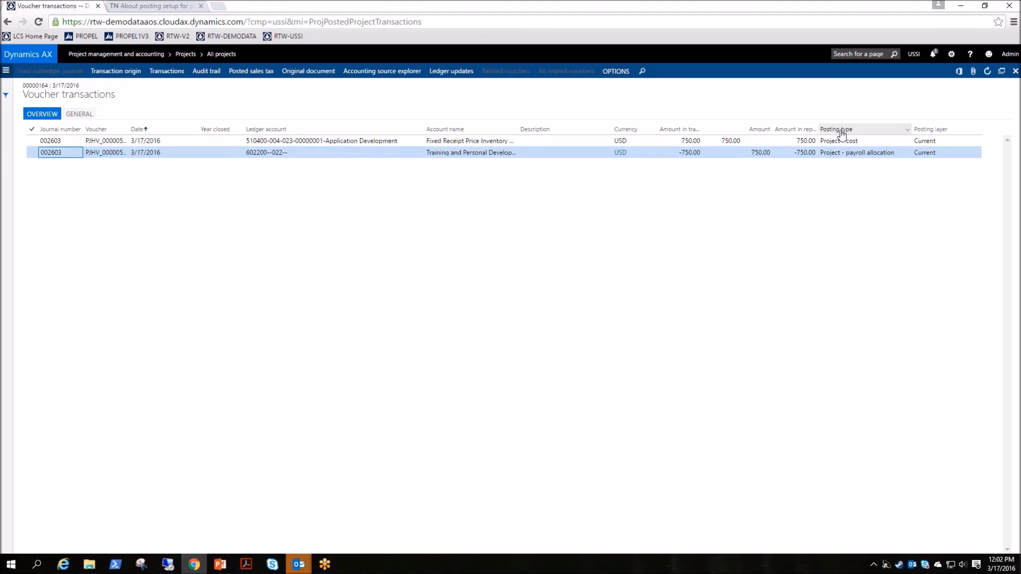
left_click(861, 141)
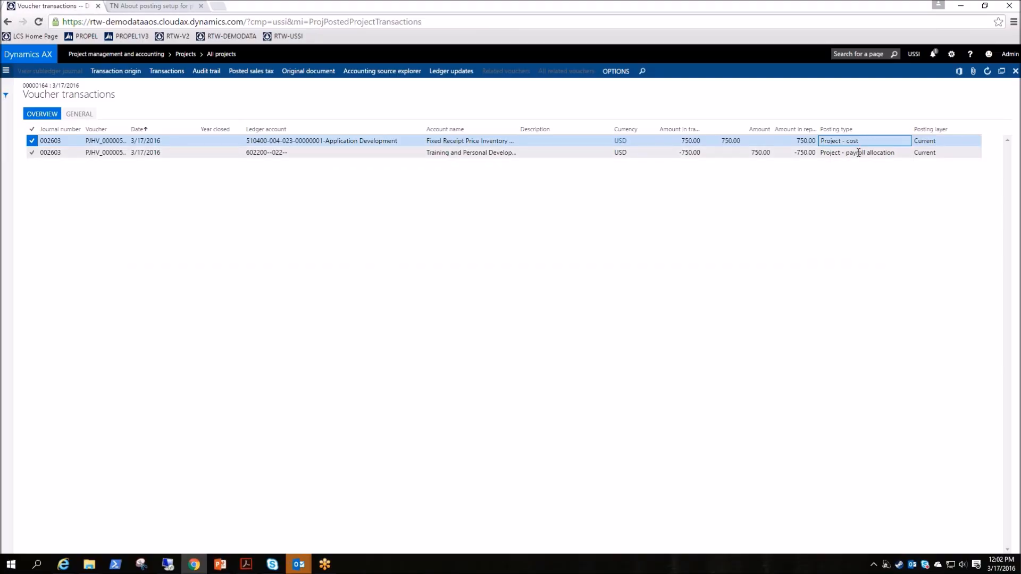
left_click(858, 153)
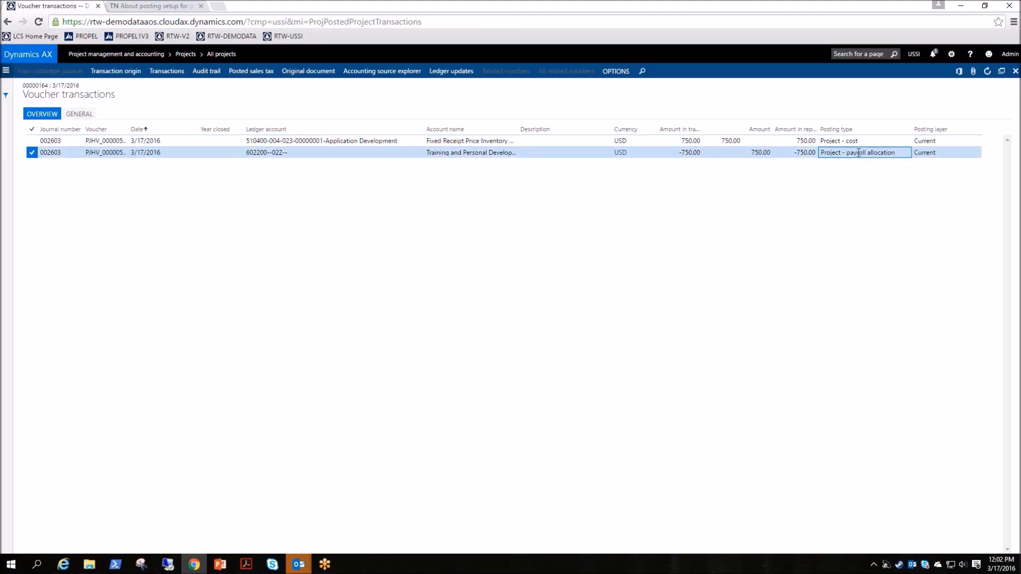
Step: Open the project Ledger posting setup in the second browser tab and detach it into its own window below the voucher lines
left_click(150, 6)
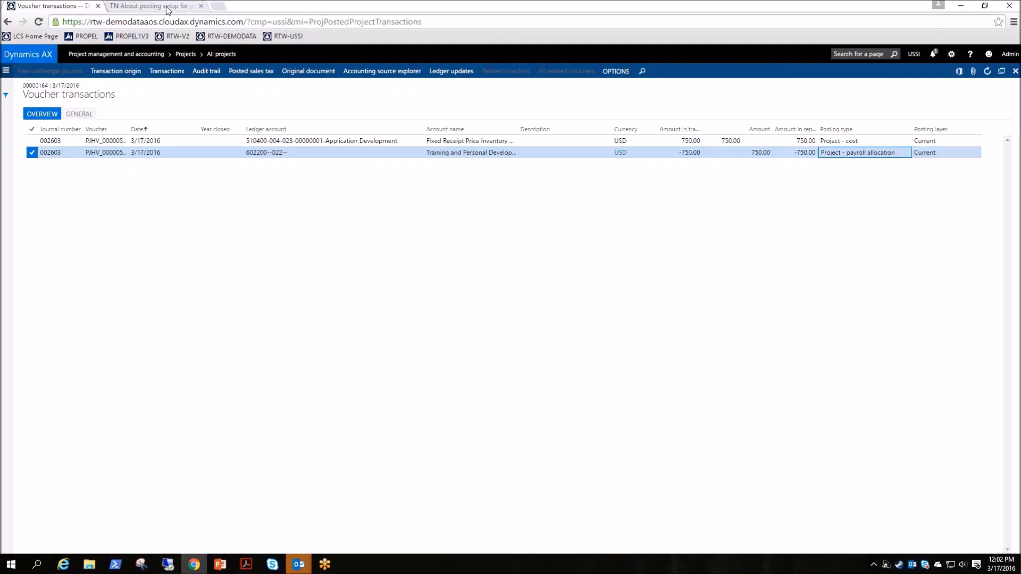
left_click(285, 36)
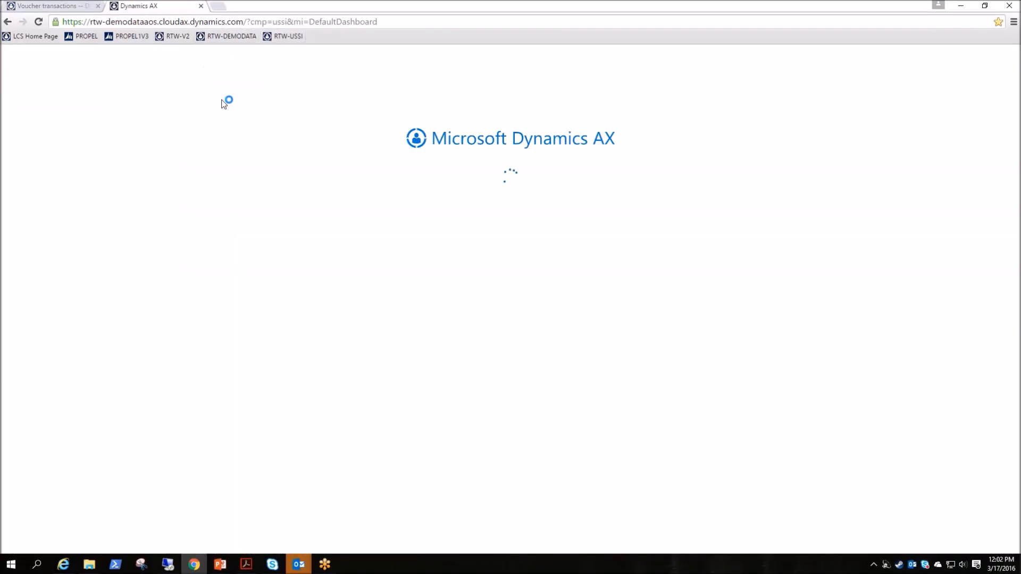
left_click(6, 72)
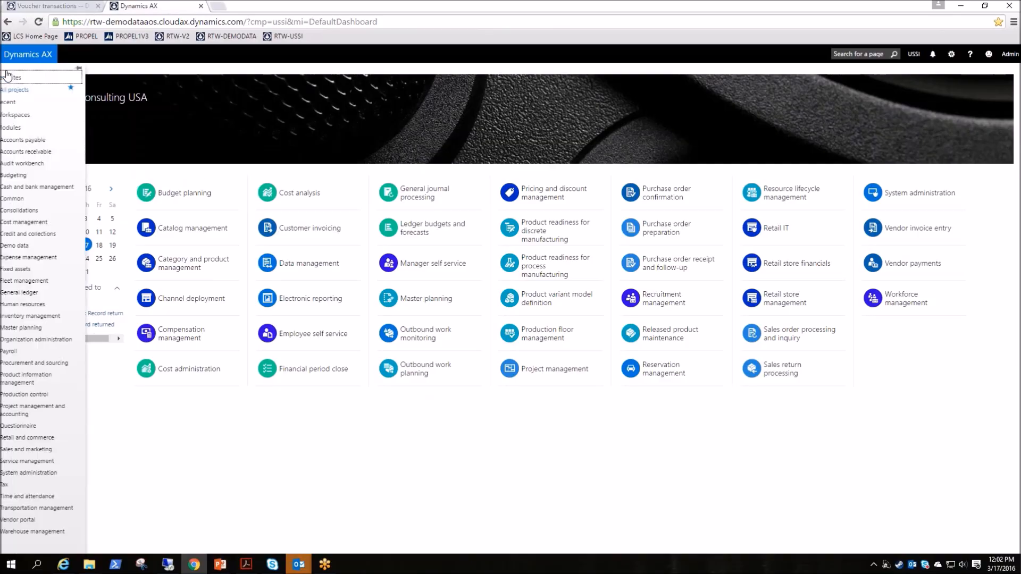
left_click(51, 412)
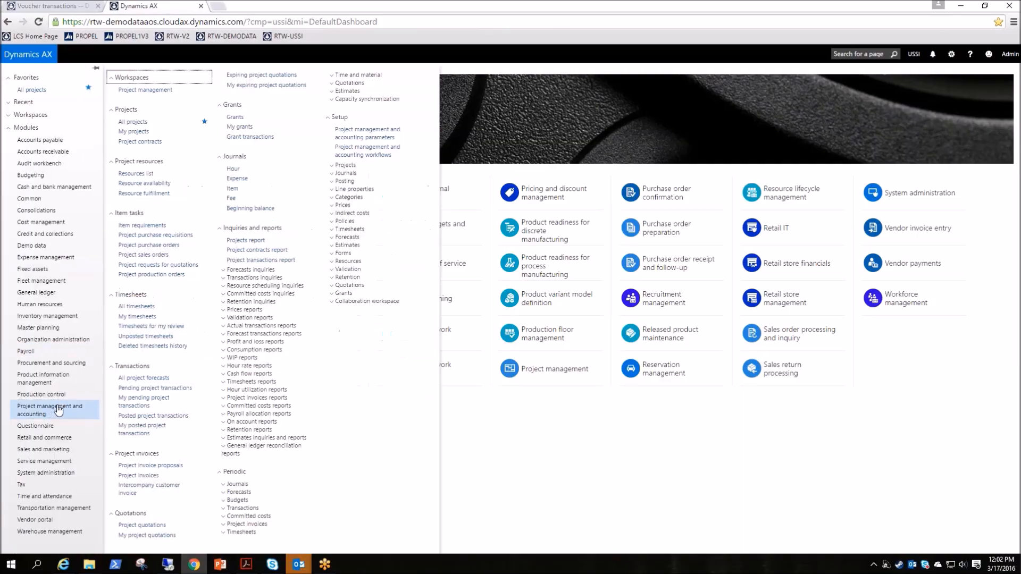
left_click(345, 182)
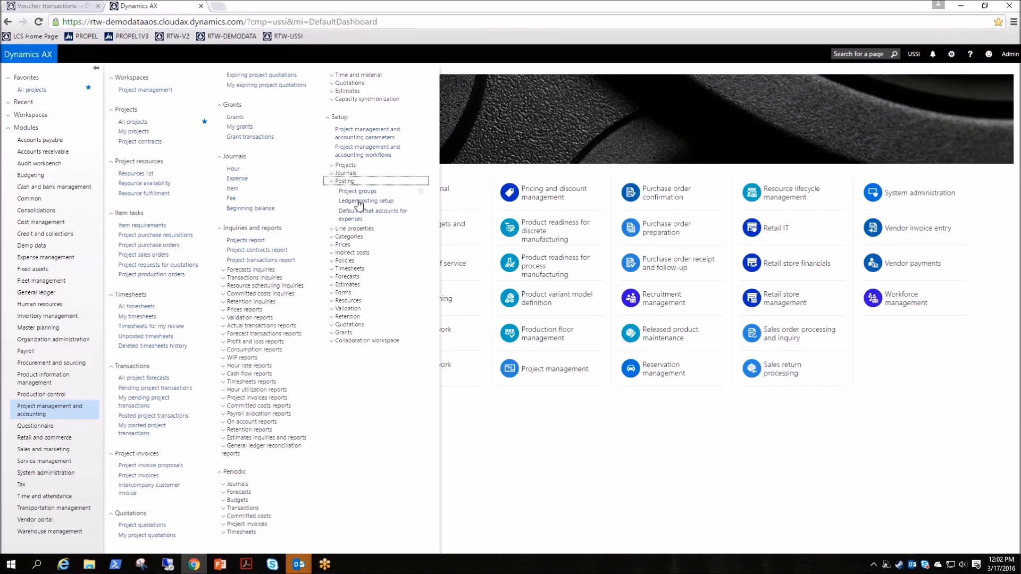
left_click(356, 201)
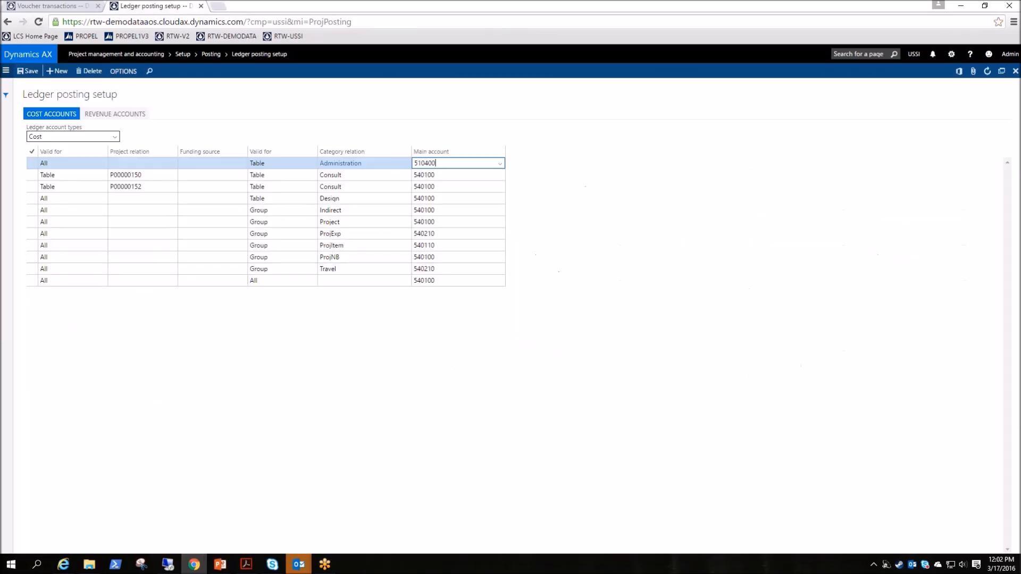
left_click_drag(150, 6, 410, 202)
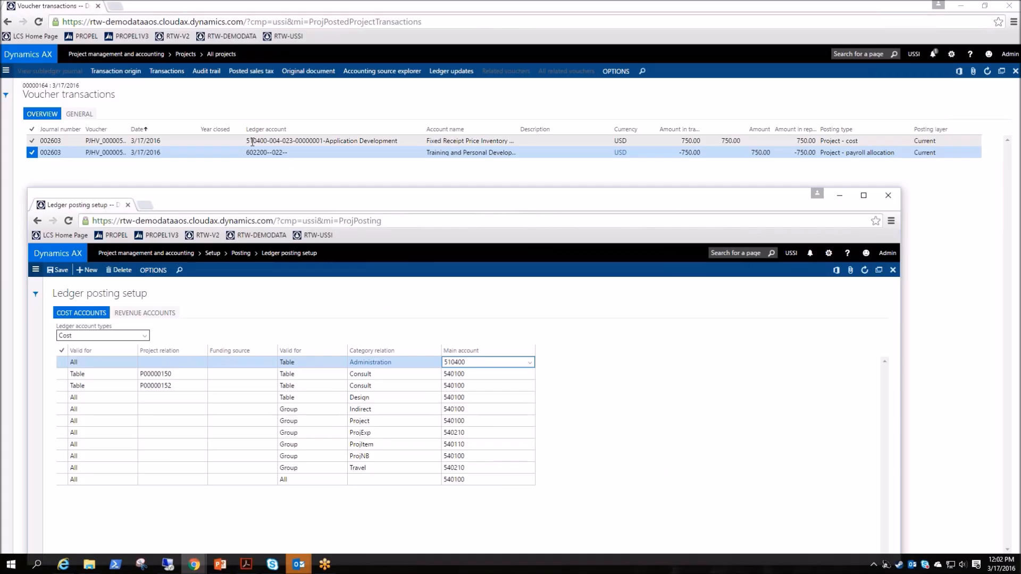
Step: Compare the voucher's main accounts with the Administration lines set up for Cost and Payroll allocation
mouse_move(266, 141)
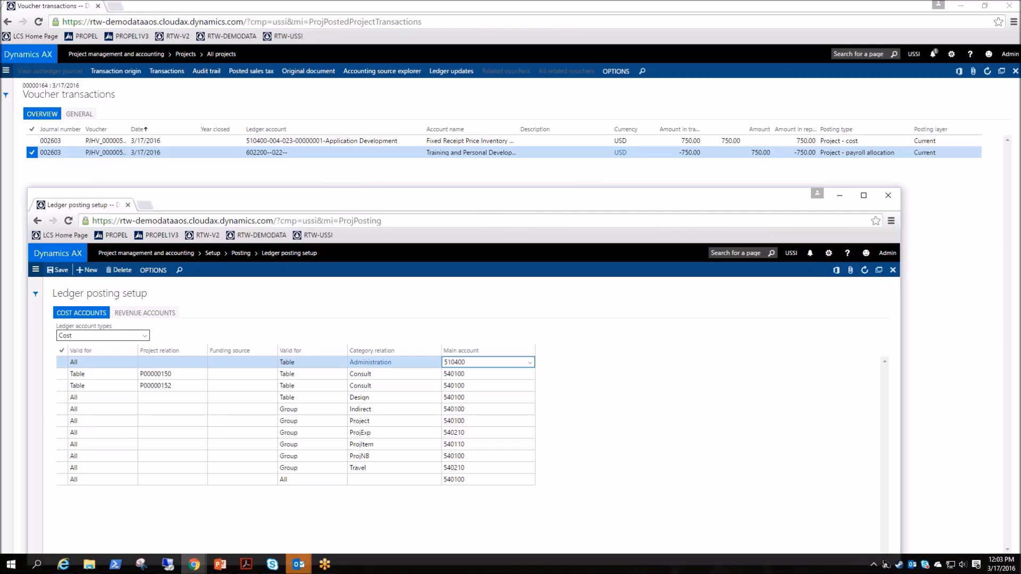
left_click(144, 335)
left_click(111, 360)
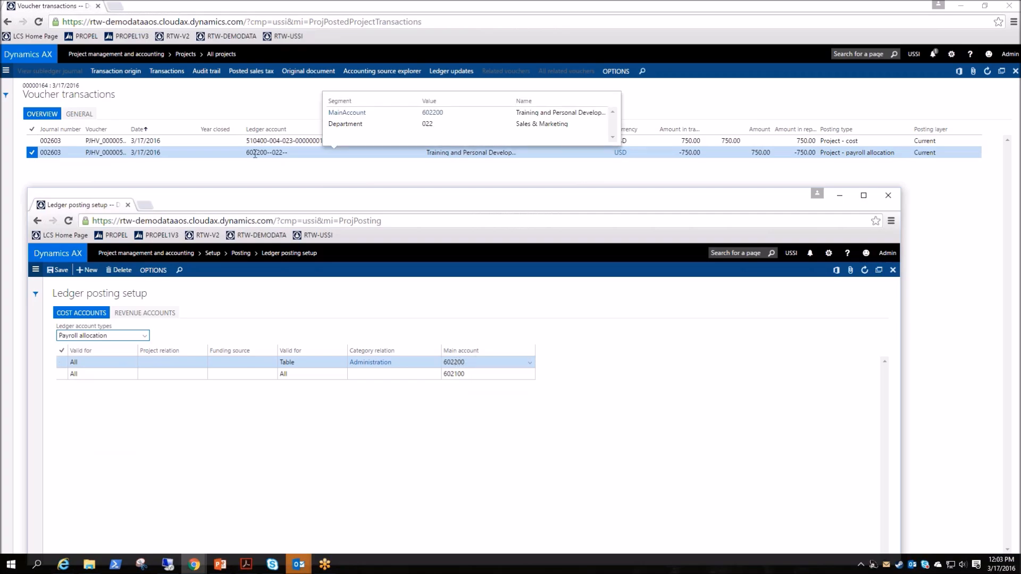
Step: Leave the P&L Test voucher and the posting setup window and return to the list of all projects
left_click(509, 181)
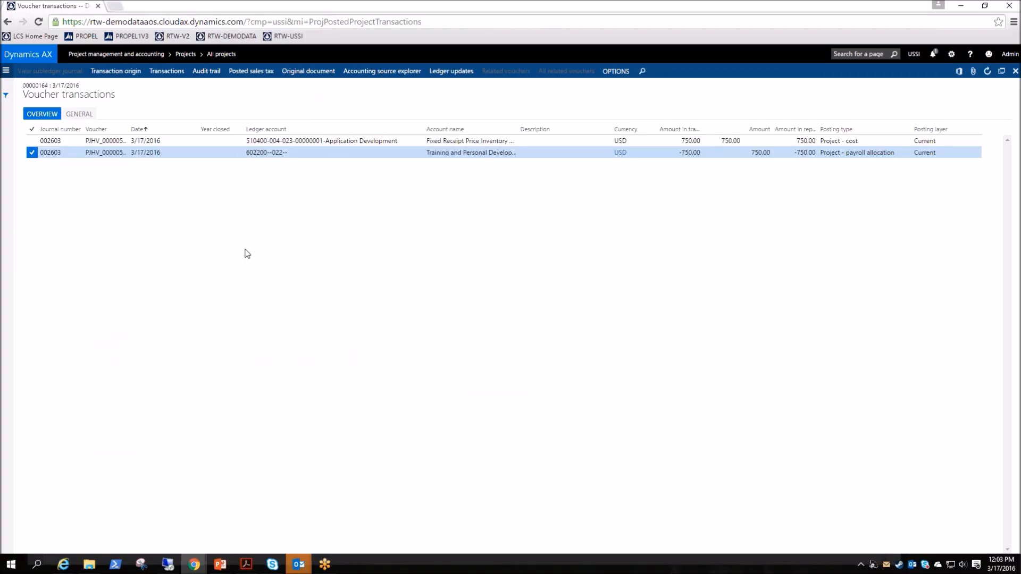
left_click(6, 70)
left_click(138, 124)
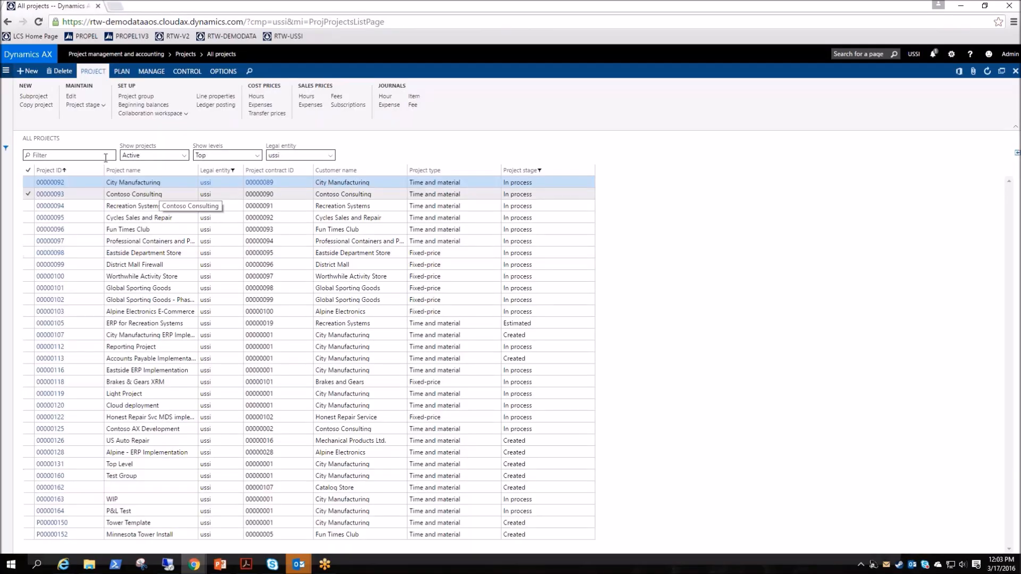
Step: Create a time and material project named WIP Test with project group TM01 and the first City Manufacturing project contract
left_click(27, 72)
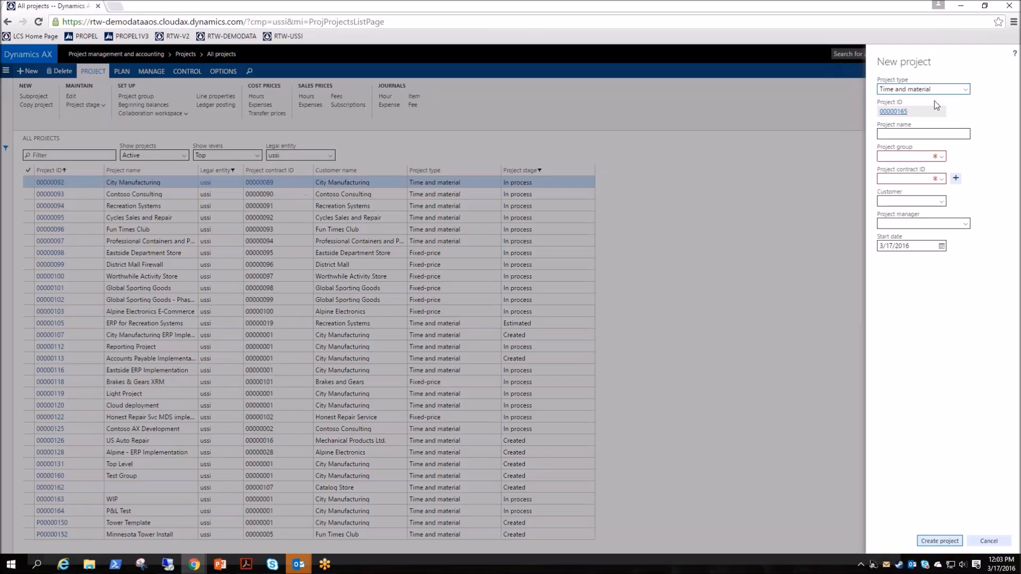
left_click(917, 133)
type("WIP Test")
key("alt+Down")
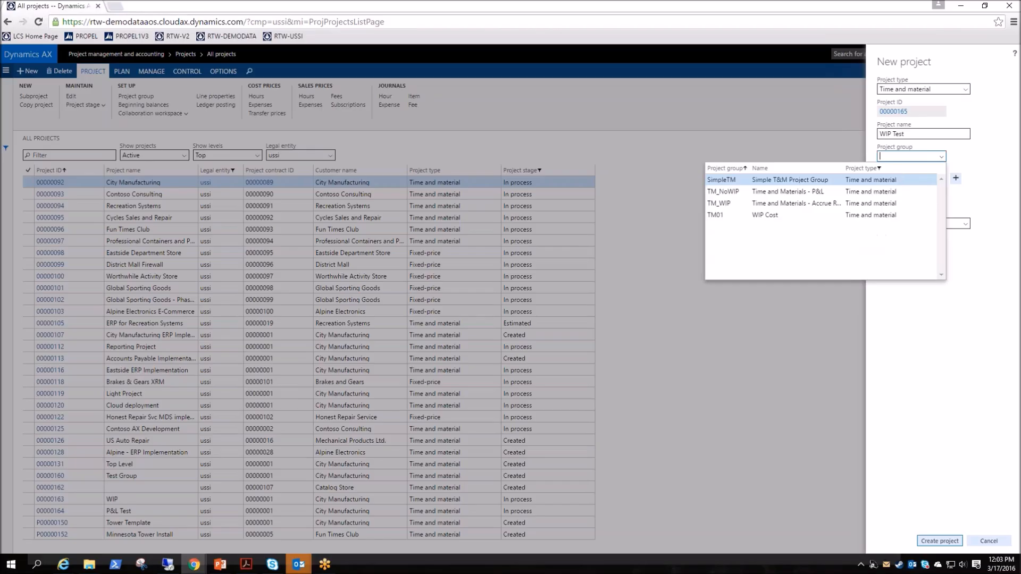
left_click(770, 216)
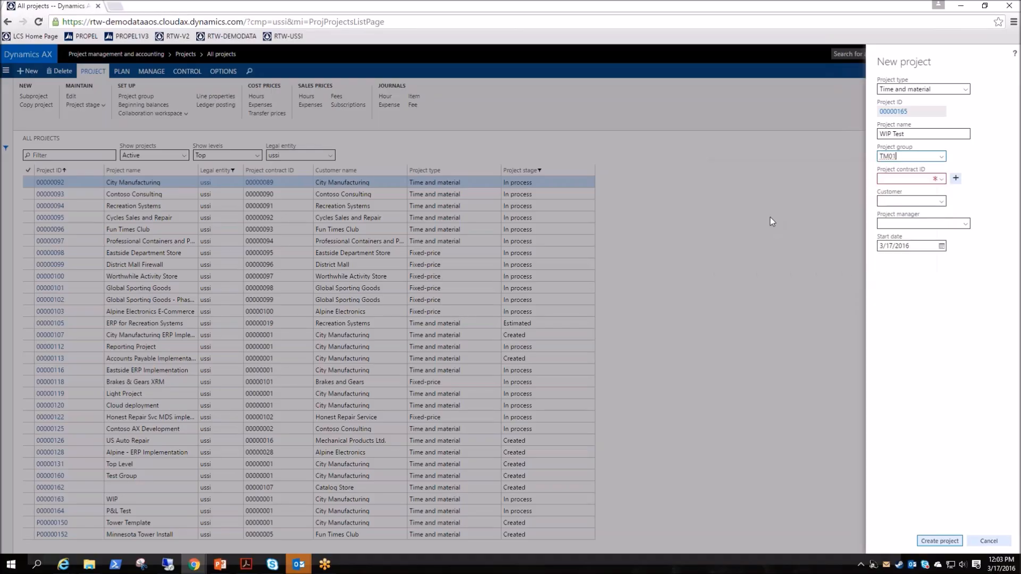
left_click(941, 179)
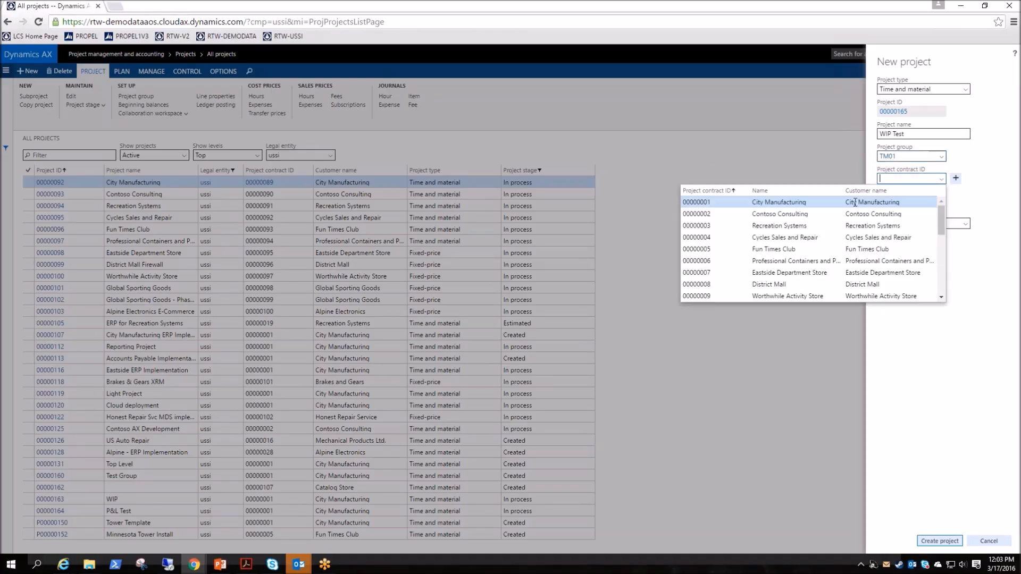
left_click(800, 203)
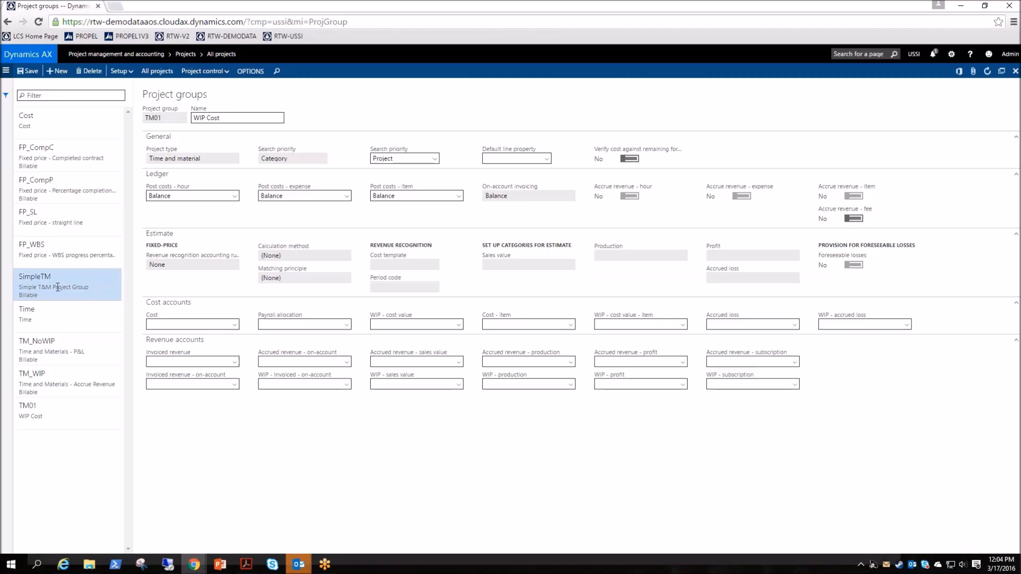
Step: Examine the ledger cost posting settings of the TM01 WIP Cost project group and return to the WIP Test project
left_click(43, 414)
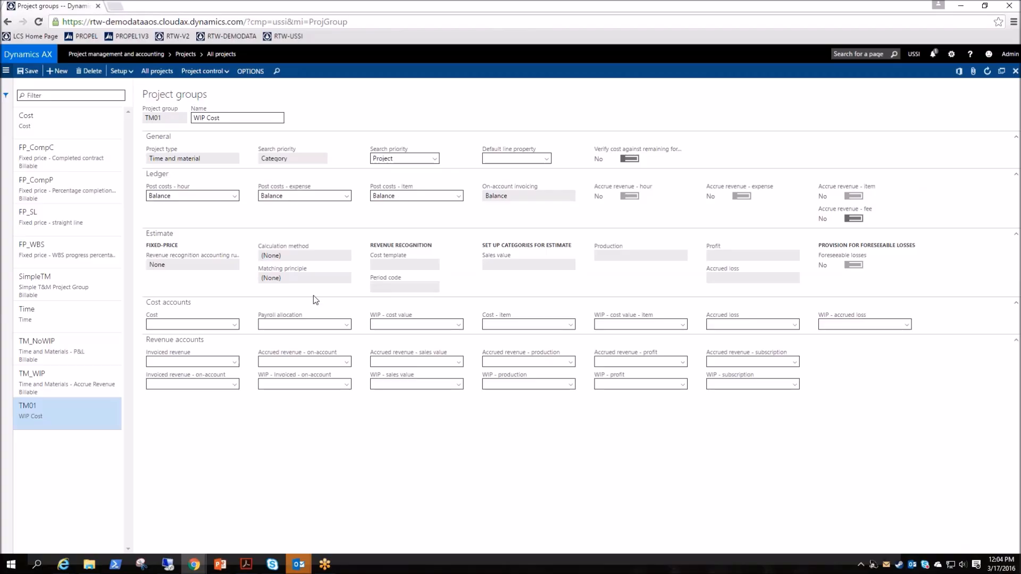
key("Escape")
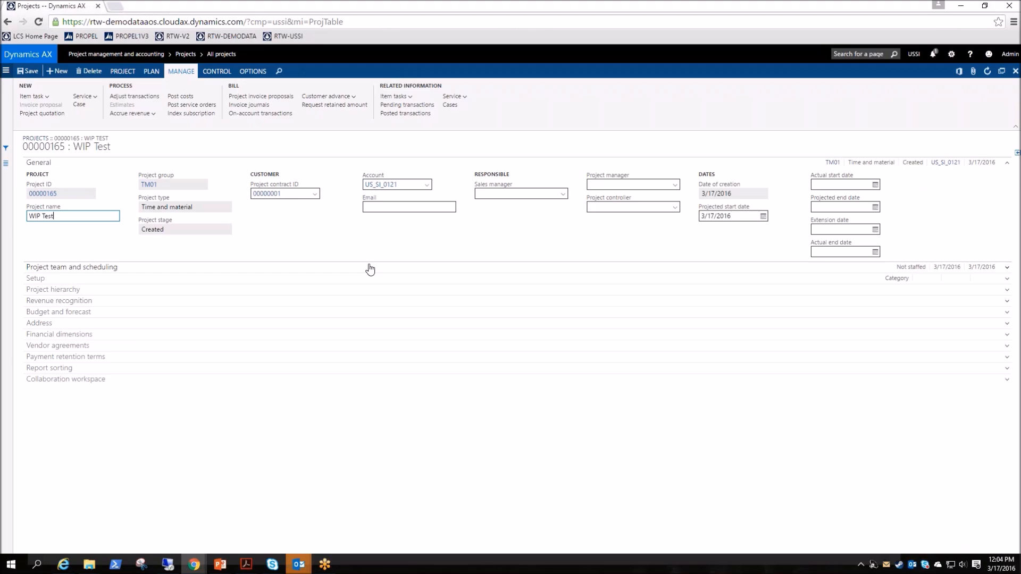
Step: Set the WIP Test project's stage to In process
left_click(116, 71)
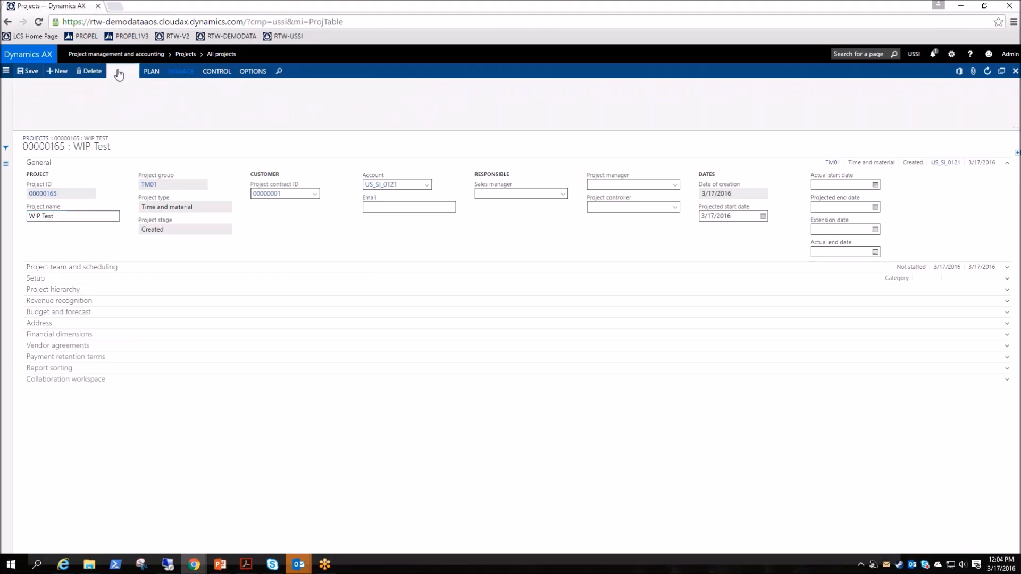
left_click(37, 96)
left_click(34, 119)
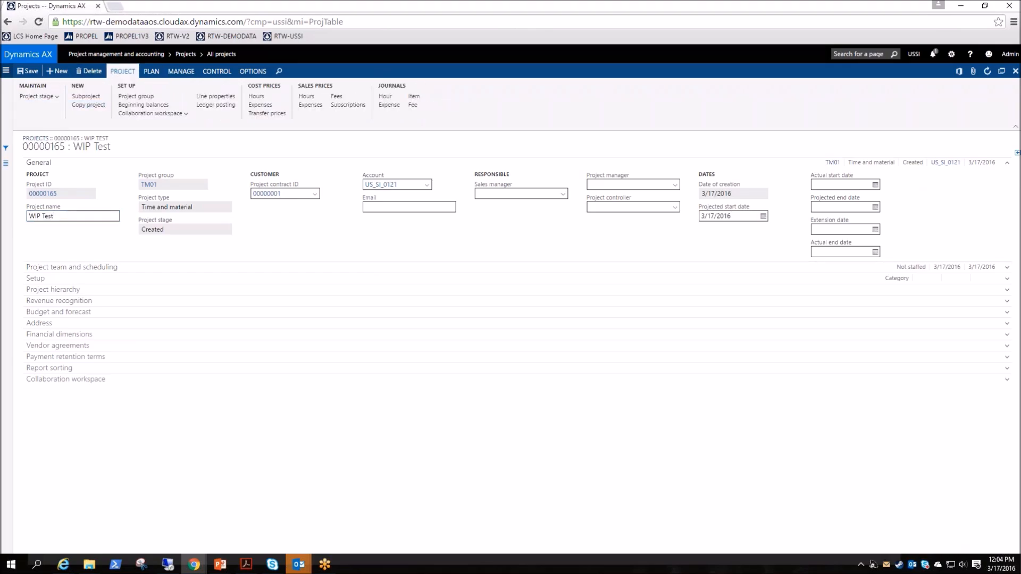
left_click(587, 278)
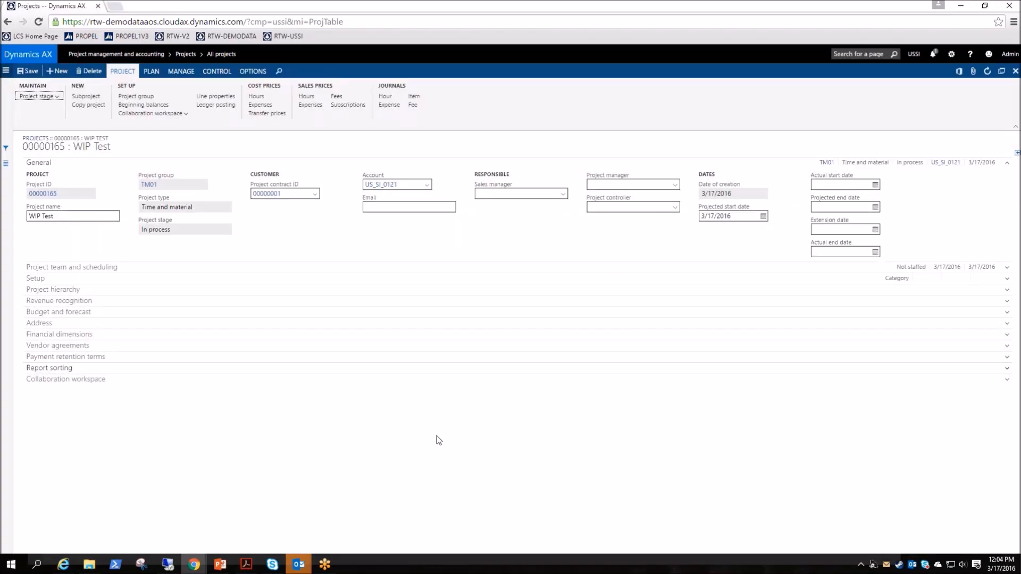
Step: Create an Hours journal for the WIP Test project and open its journal lines
left_click(385, 96)
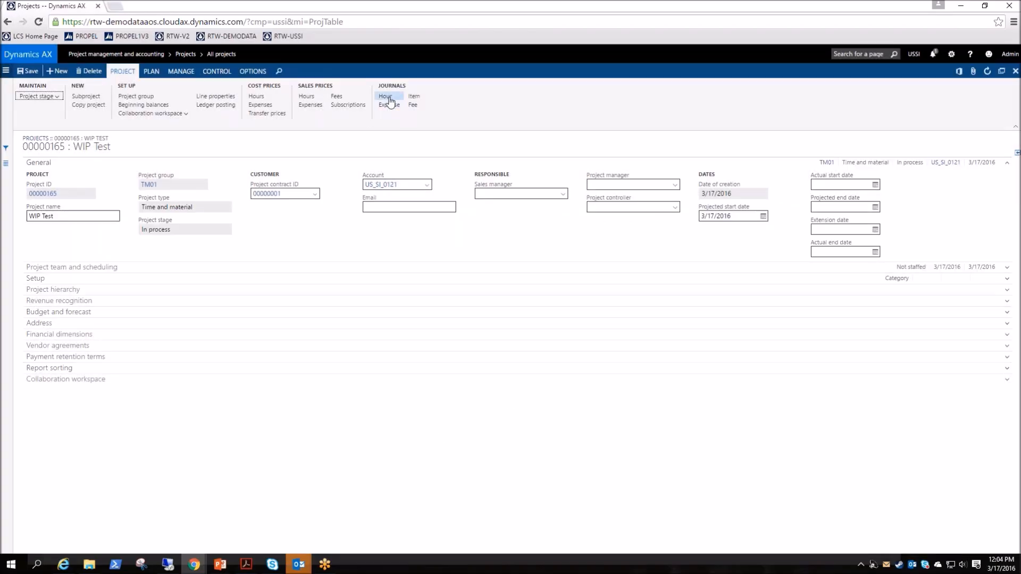
left_click(58, 71)
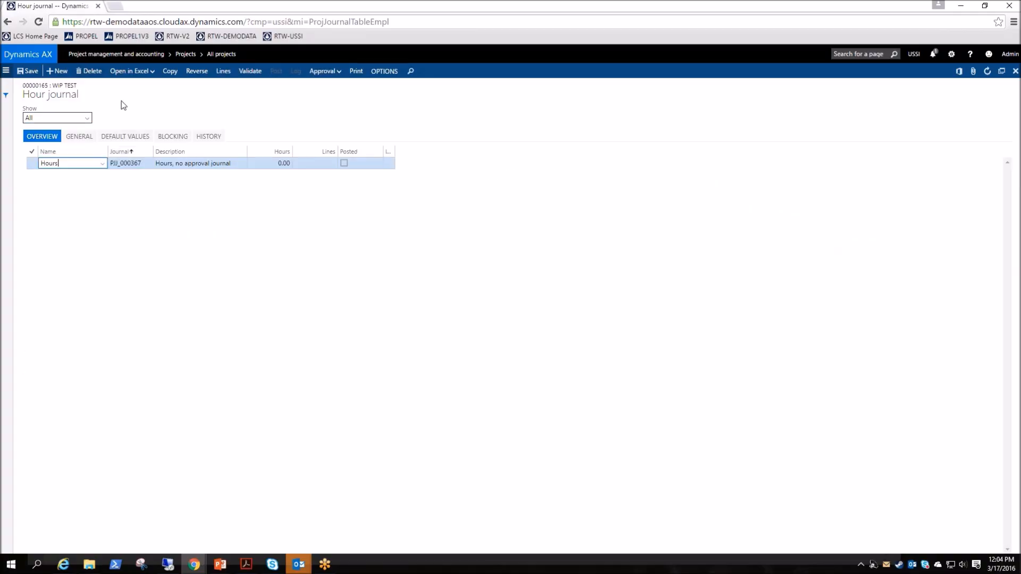
left_click(223, 71)
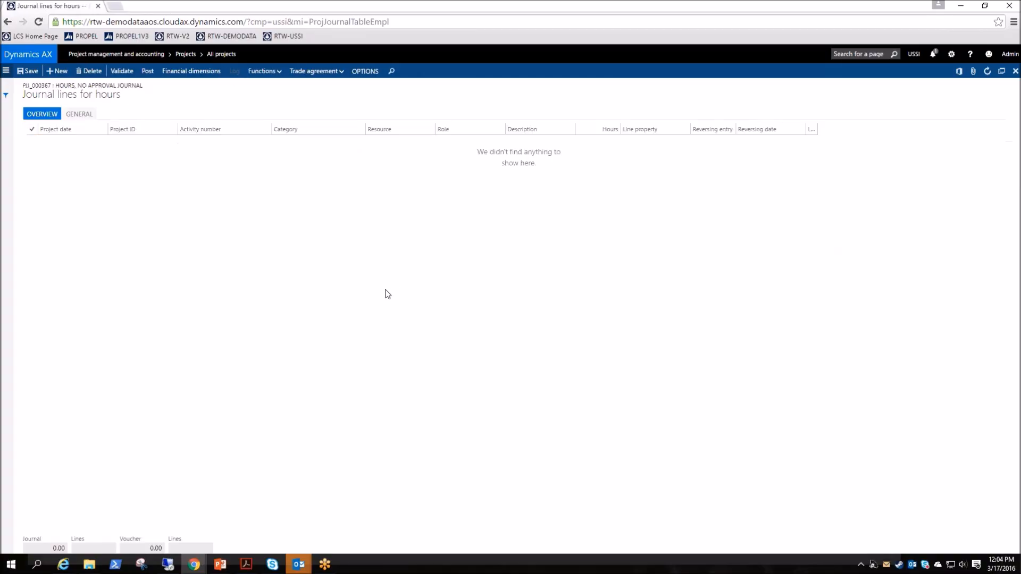
Step: Add an hour journal line with the Administration category, 10 hours and the Billable line property
left_click(57, 71)
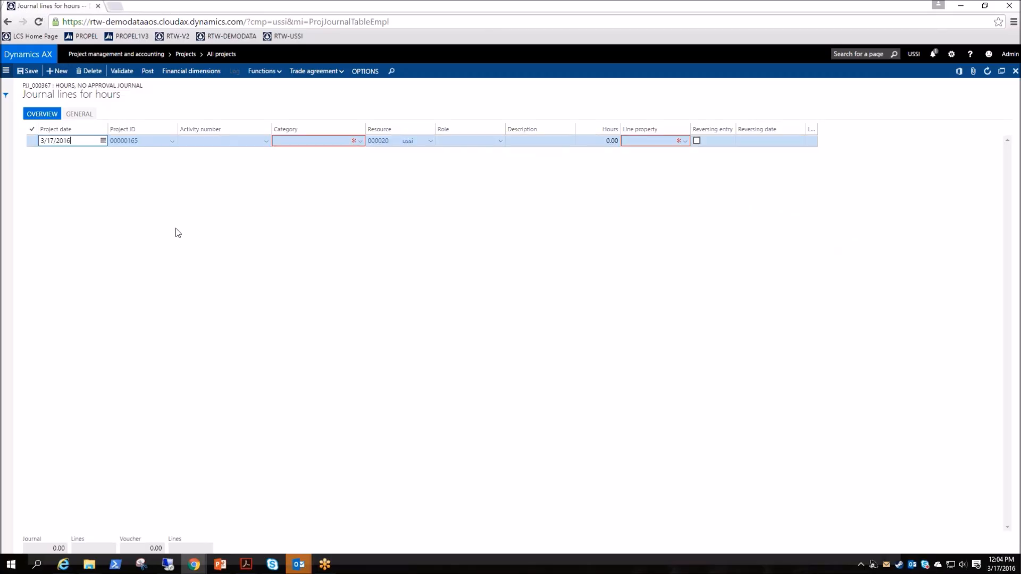
left_click(360, 141)
left_click(331, 165)
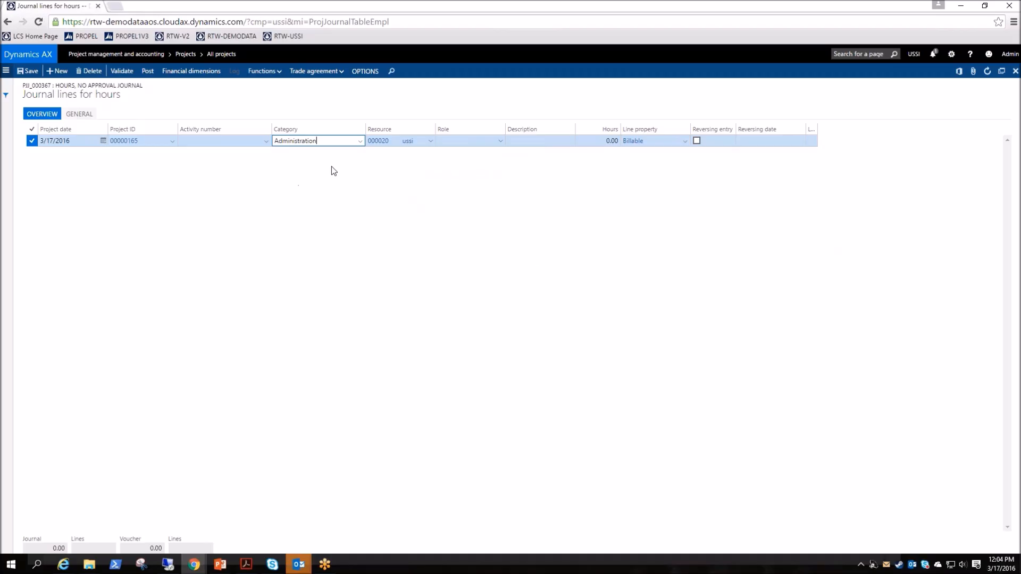
left_click(604, 141)
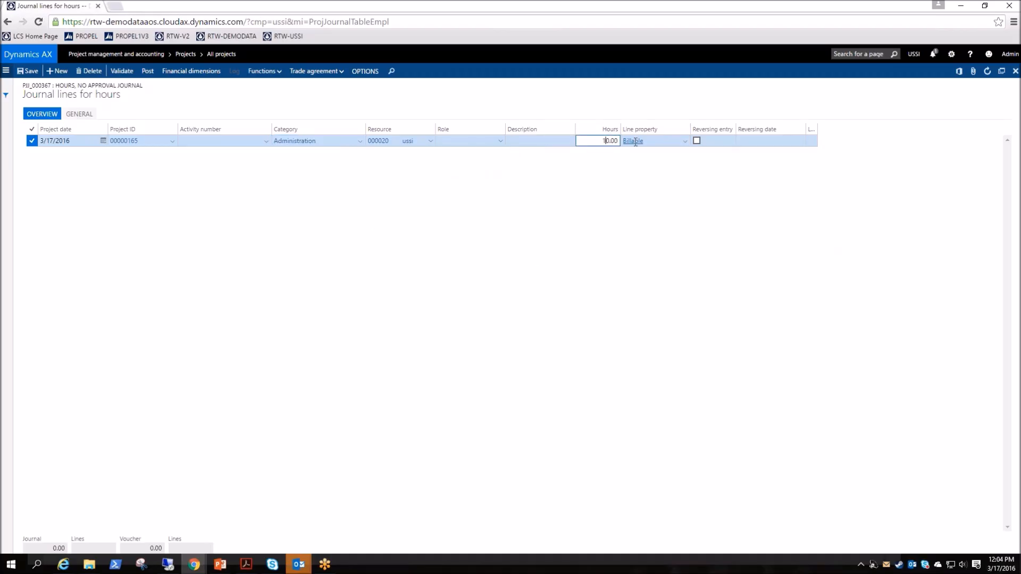
mouse_move(635, 142)
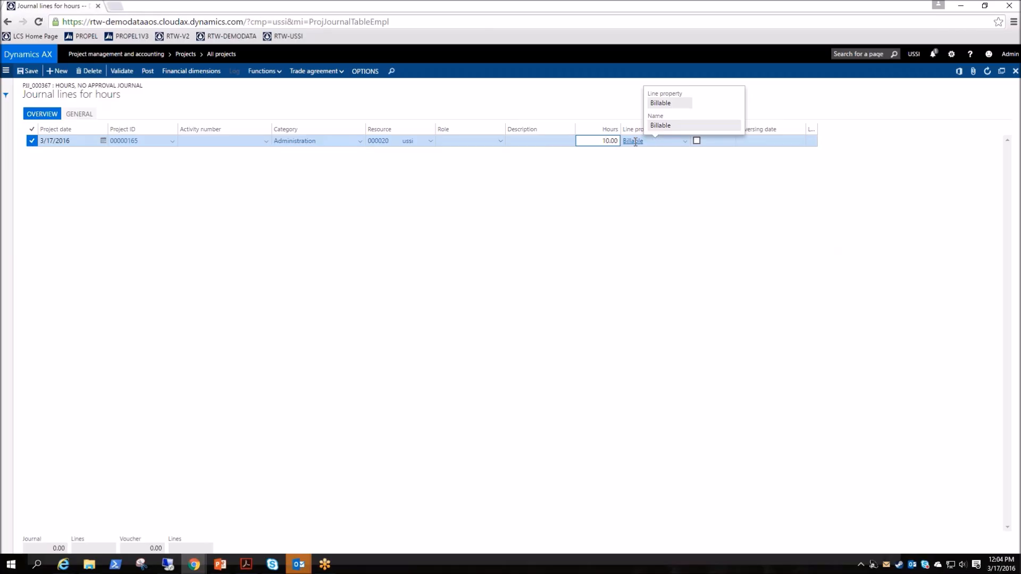
left_click(635, 142)
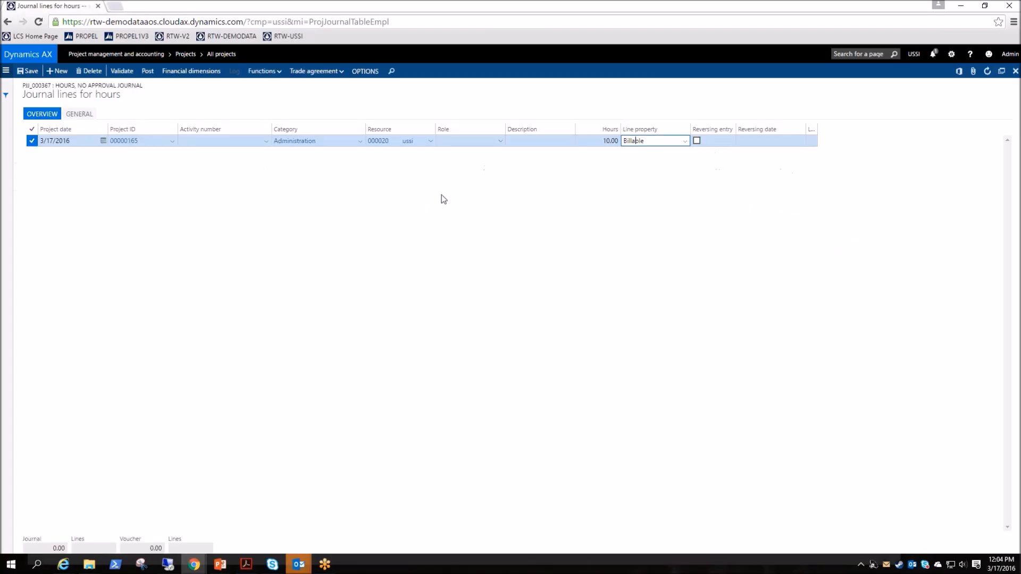
Step: Post the WIP Test hour journal and return to the project's details
left_click(145, 73)
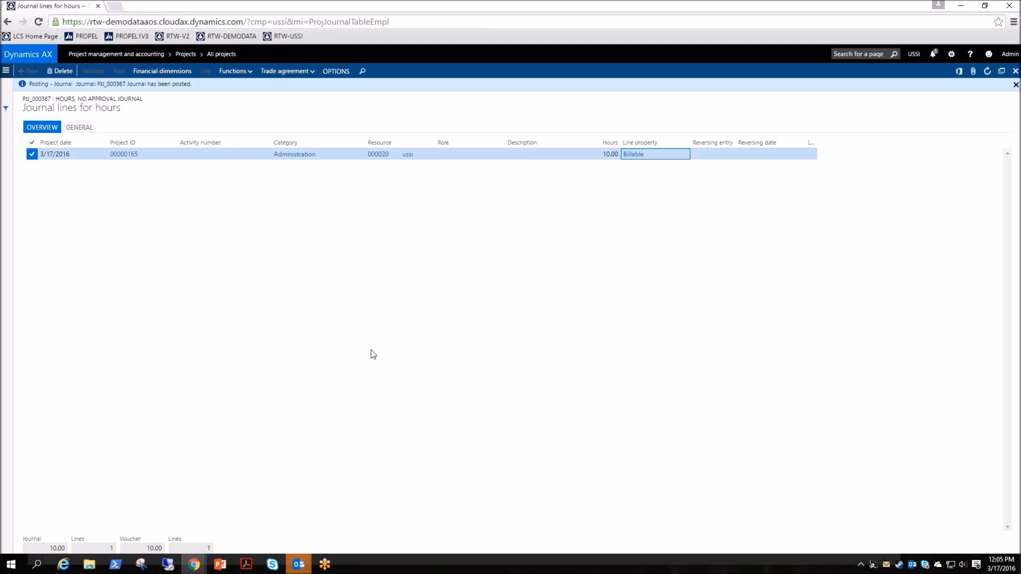
key("alt+Left")
key("alt+Left")
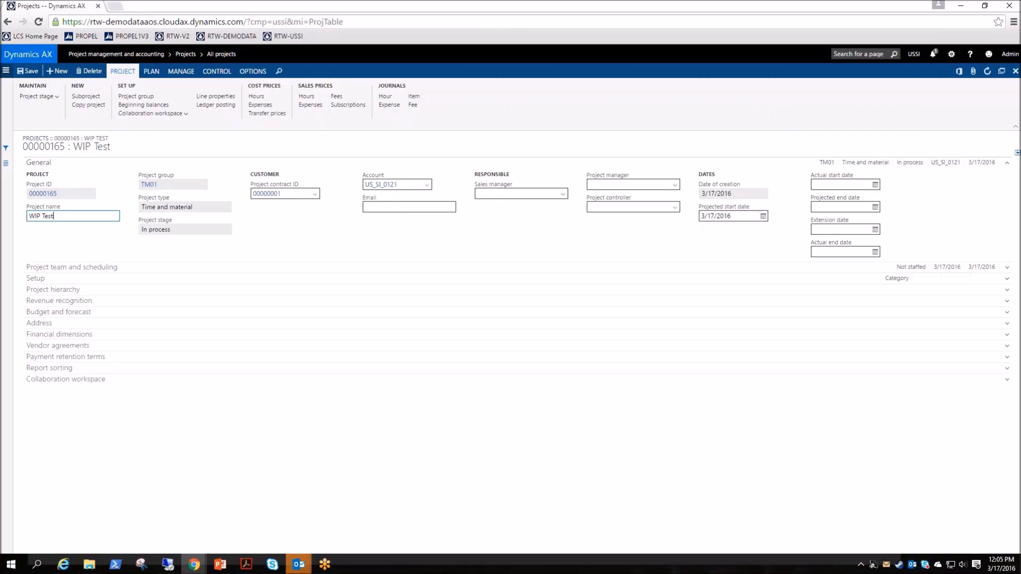
Step: View the voucher of the WIP Test project's posted Administration hour transaction and examine its posting types and ledger accounts
left_click(181, 71)
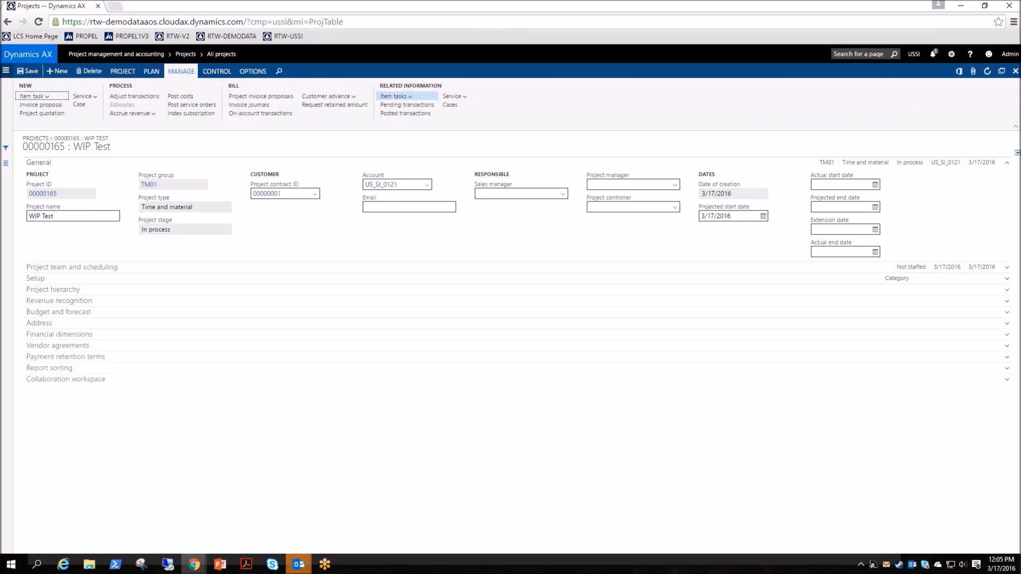
left_click(402, 114)
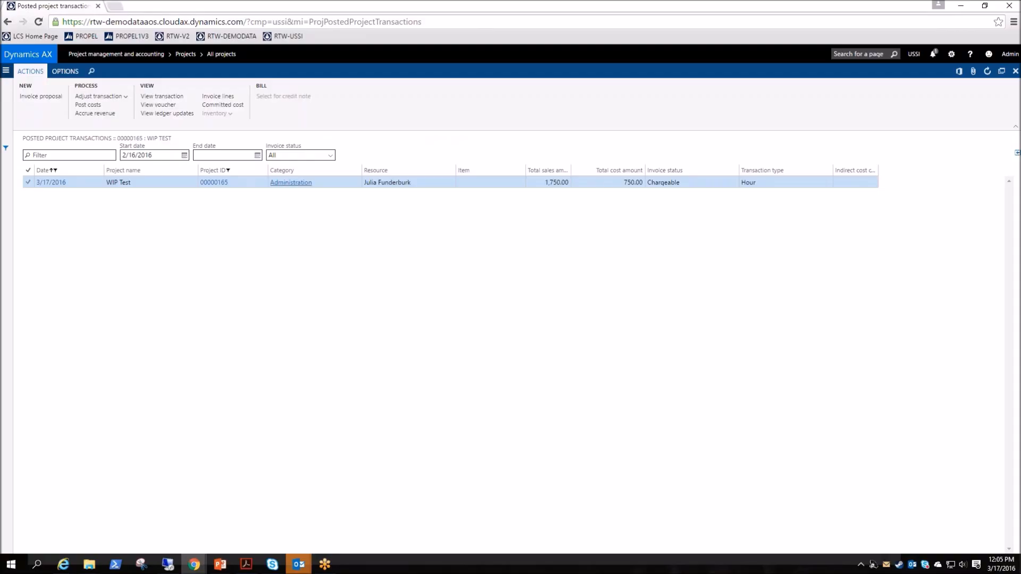
left_click(165, 105)
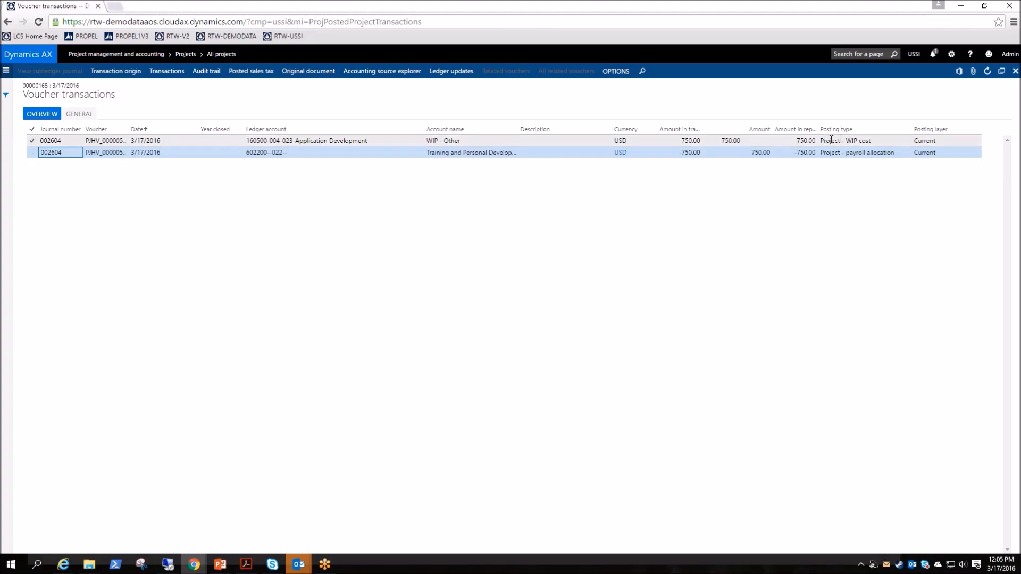
left_click(856, 153)
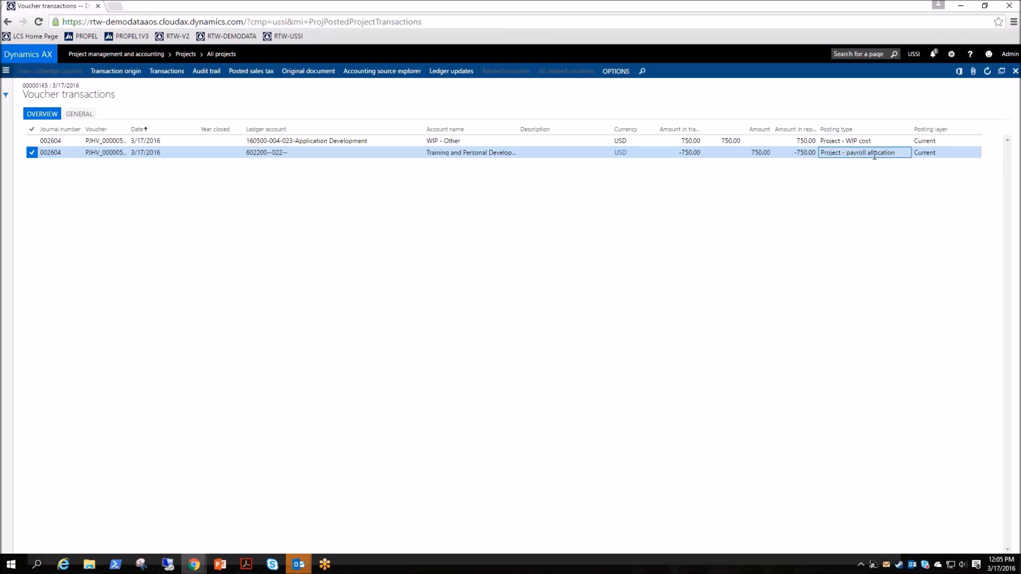
left_click(307, 141)
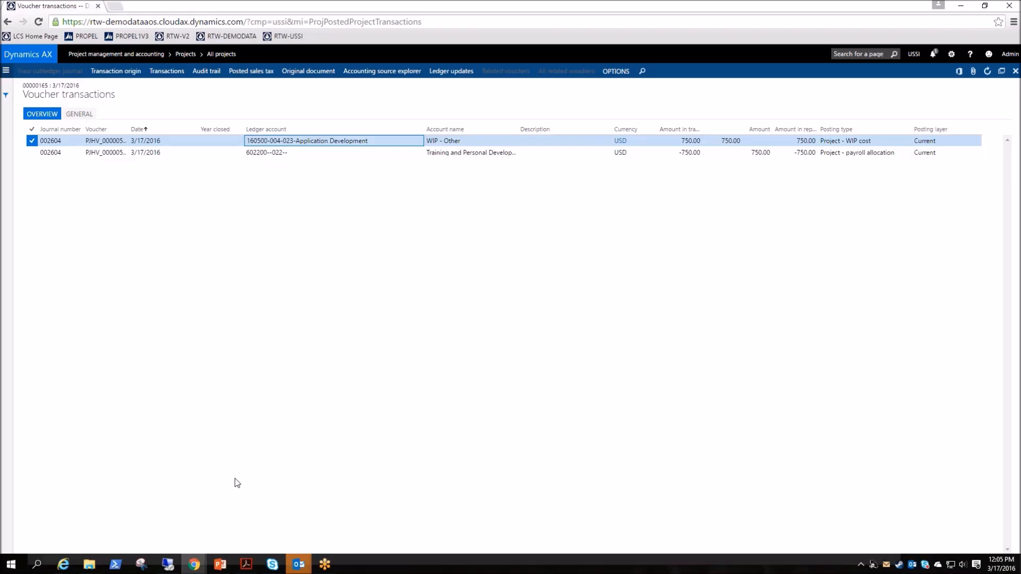
Step: Compare the WIP Test voucher's main accounts with the Administration line set up for WIP - cost value in Ledger posting setup
left_click(194, 564)
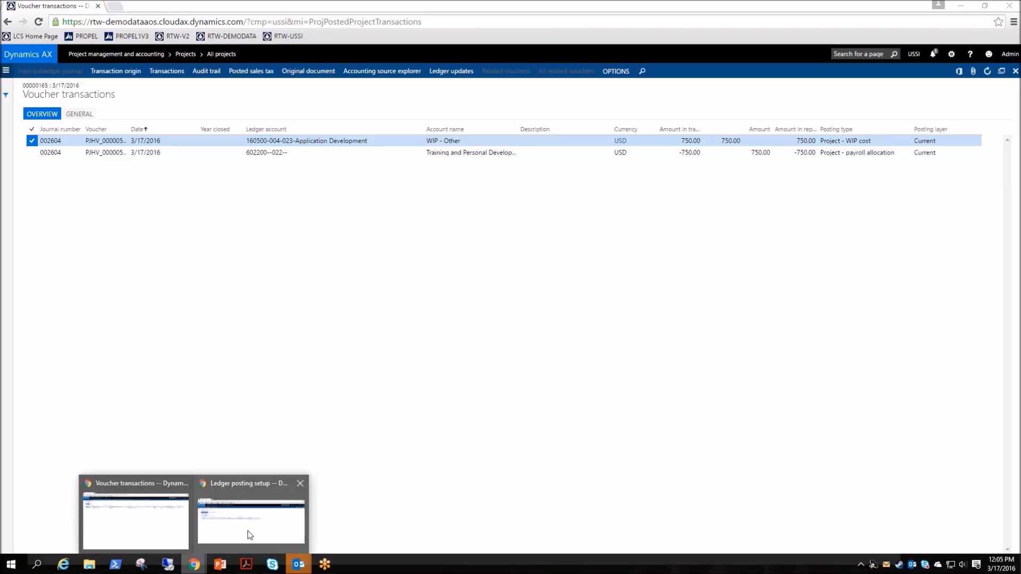
left_click(250, 535)
left_click(145, 335)
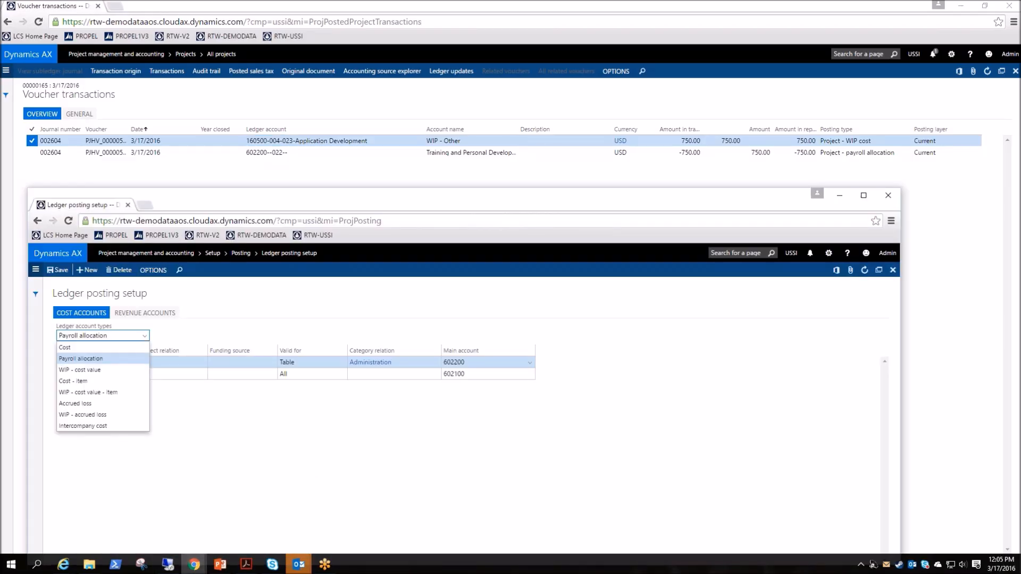
left_click(79, 369)
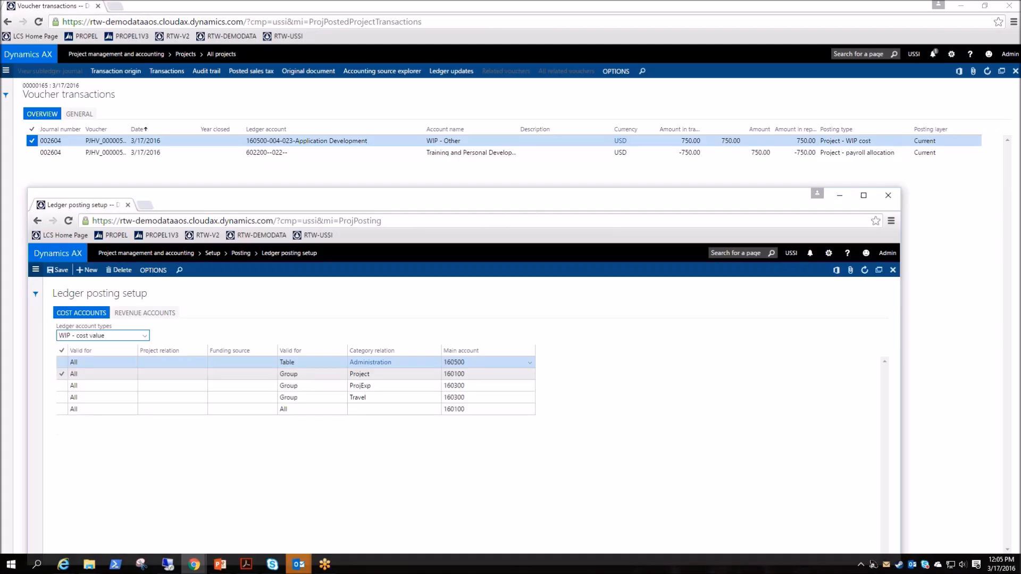
left_click(459, 364)
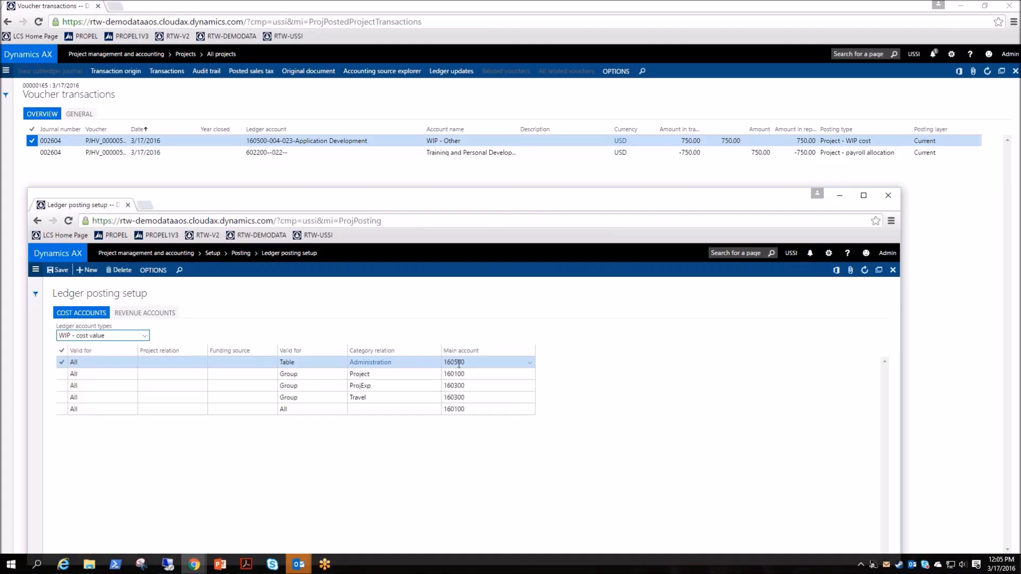
mouse_move(451, 362)
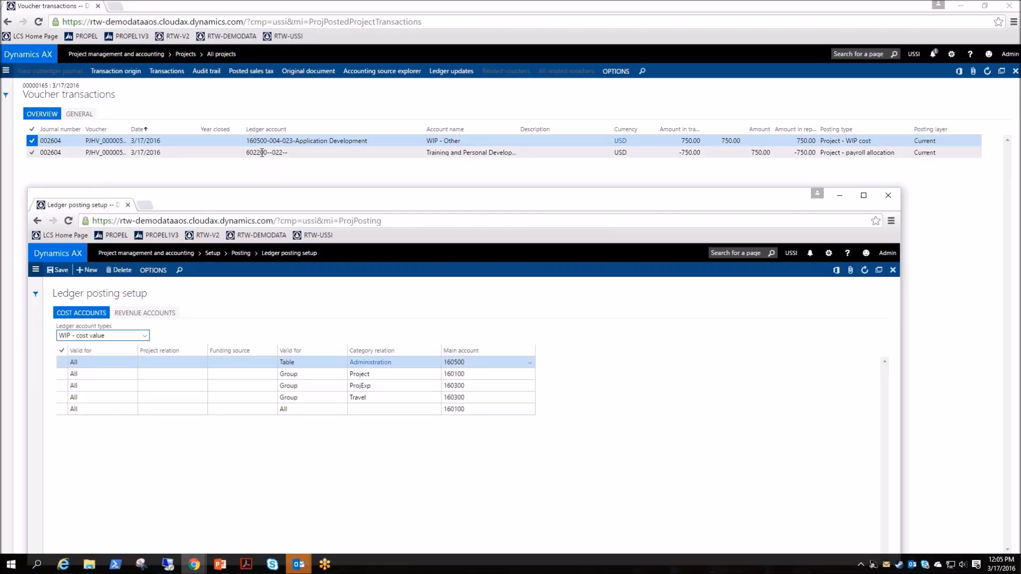
mouse_move(260, 152)
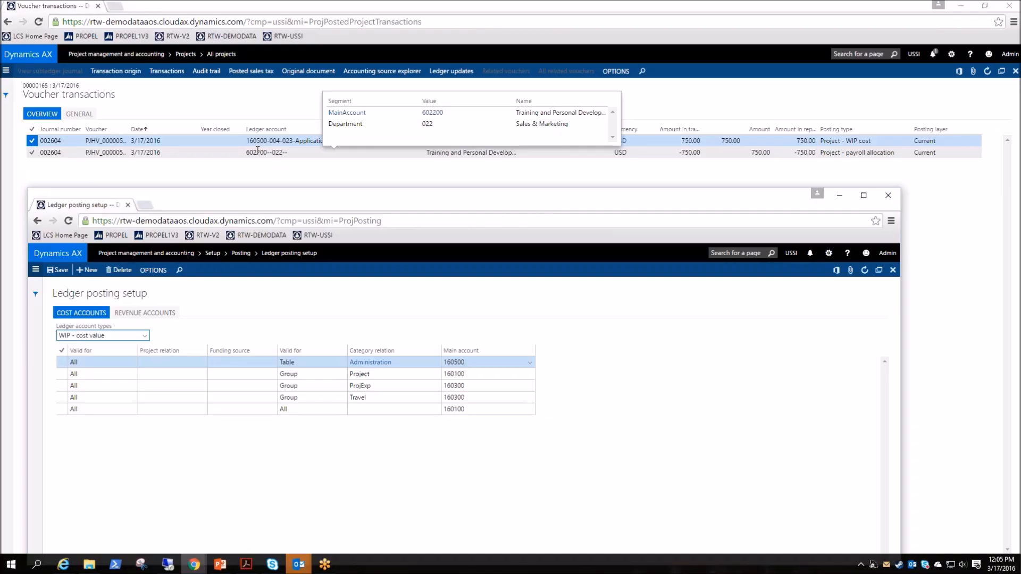